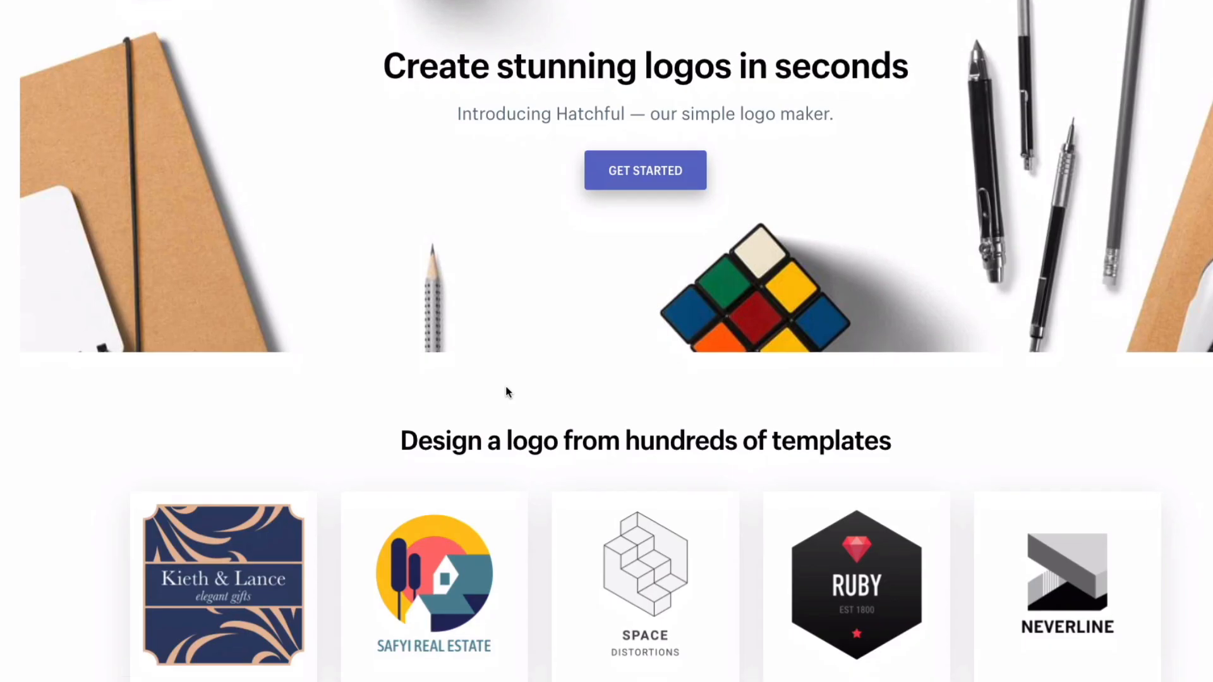
Look through the Hatchful landing page, examining the sample logo templates and the feature descriptions
scroll(505, 385, "down", 3)
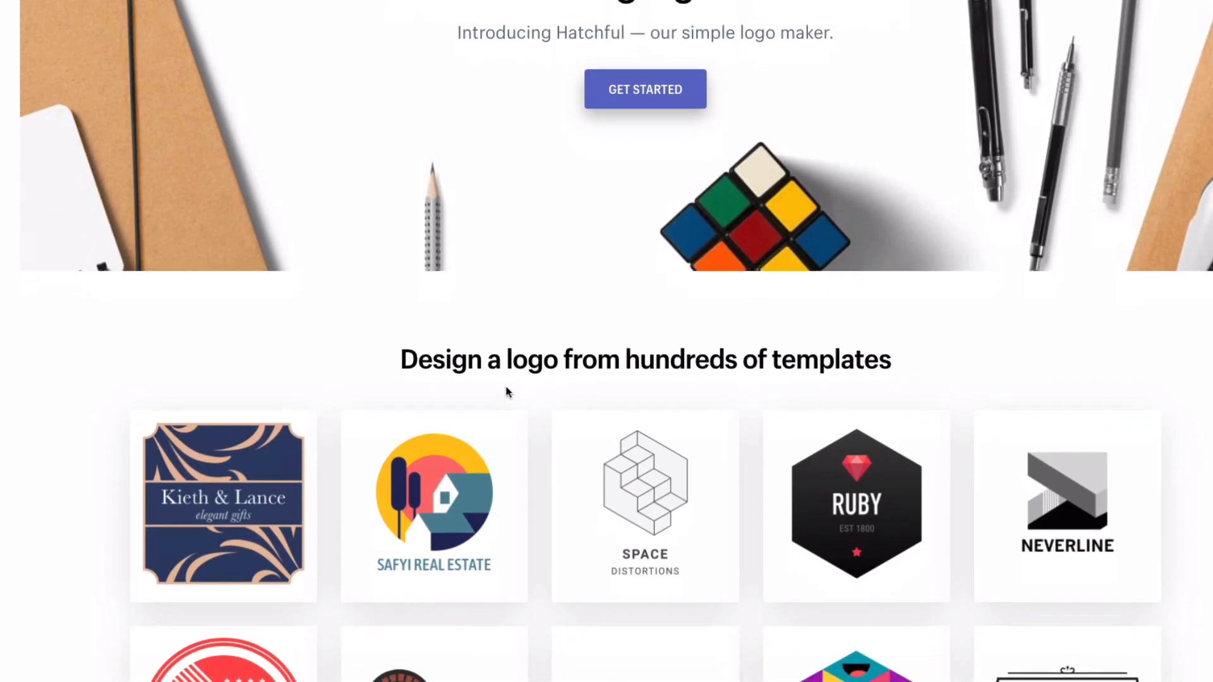
scroll(514, 371, "down", 2)
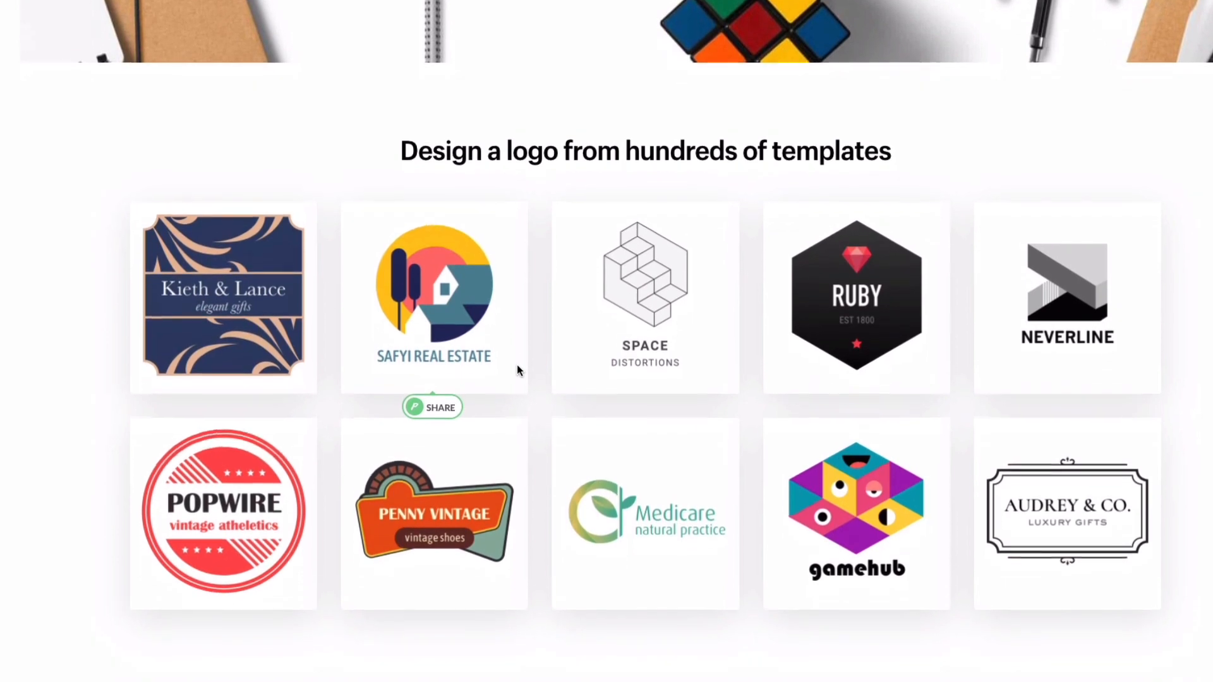
scroll(517, 365, "down", 5)
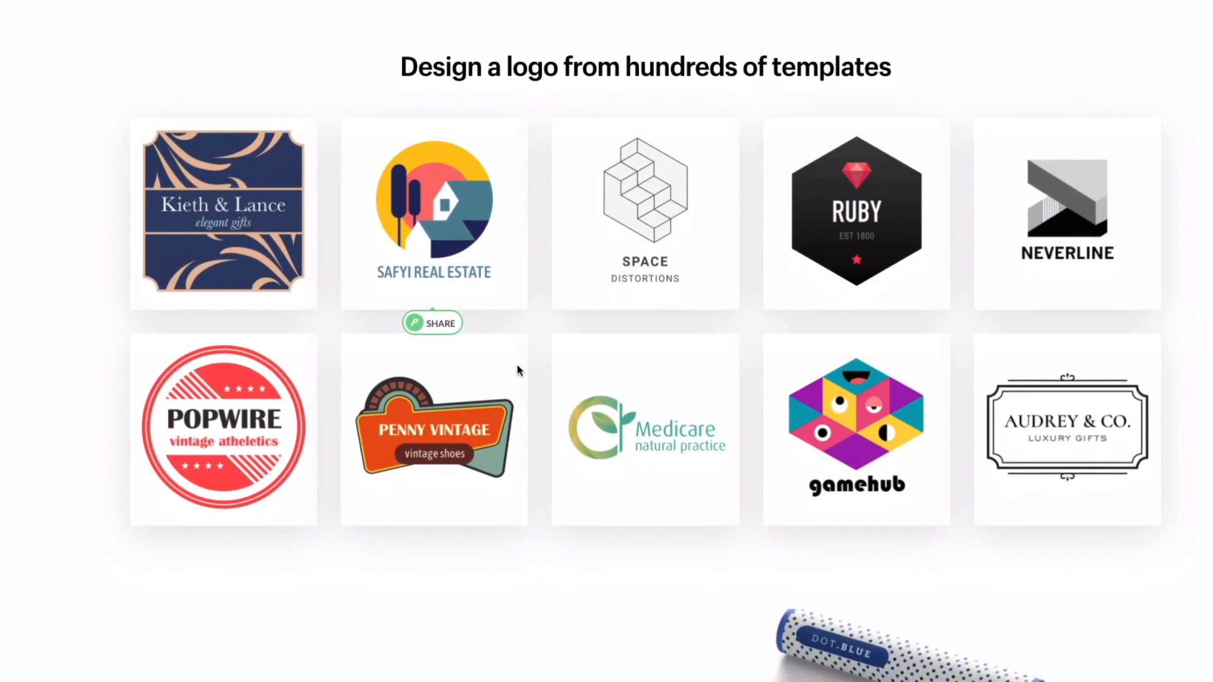
scroll(517, 366, "down", 5)
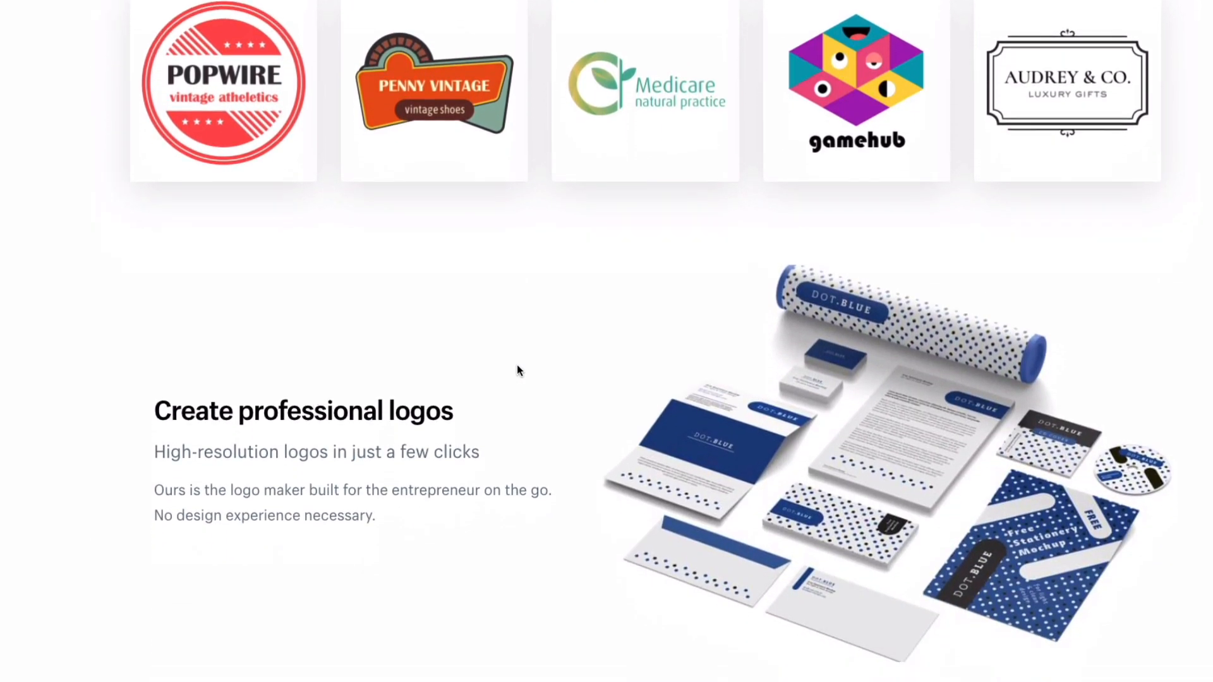
scroll(517, 367, "down", 6)
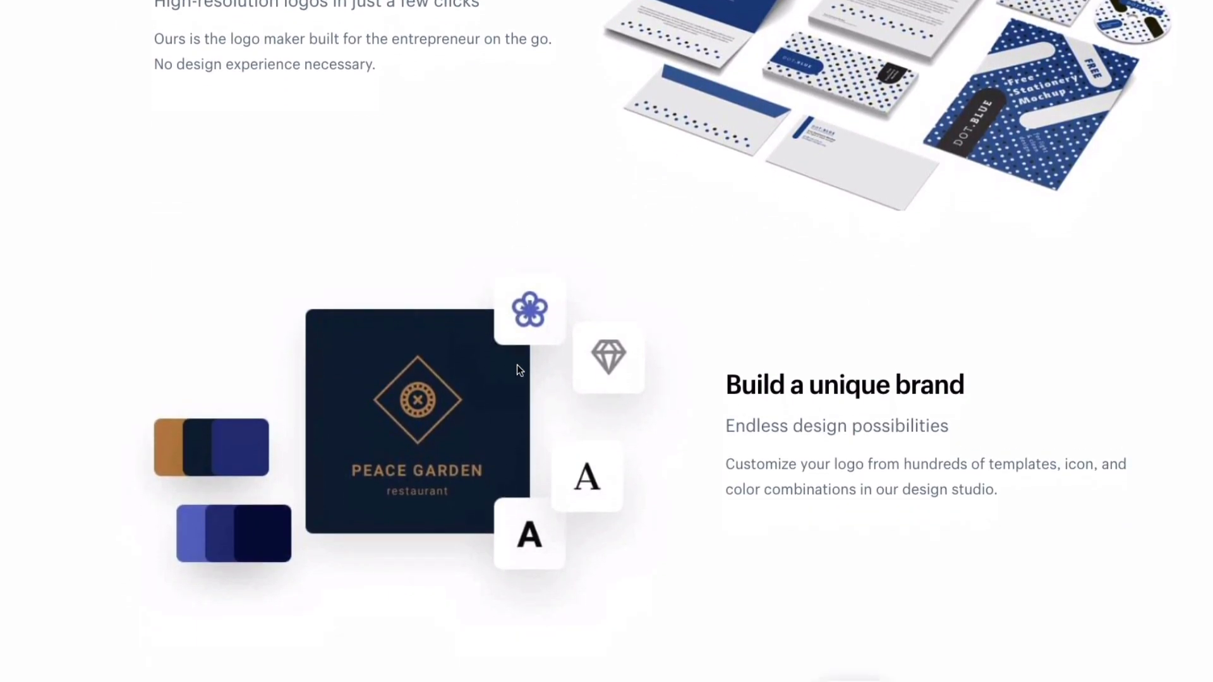
scroll(517, 365, "down", 14)
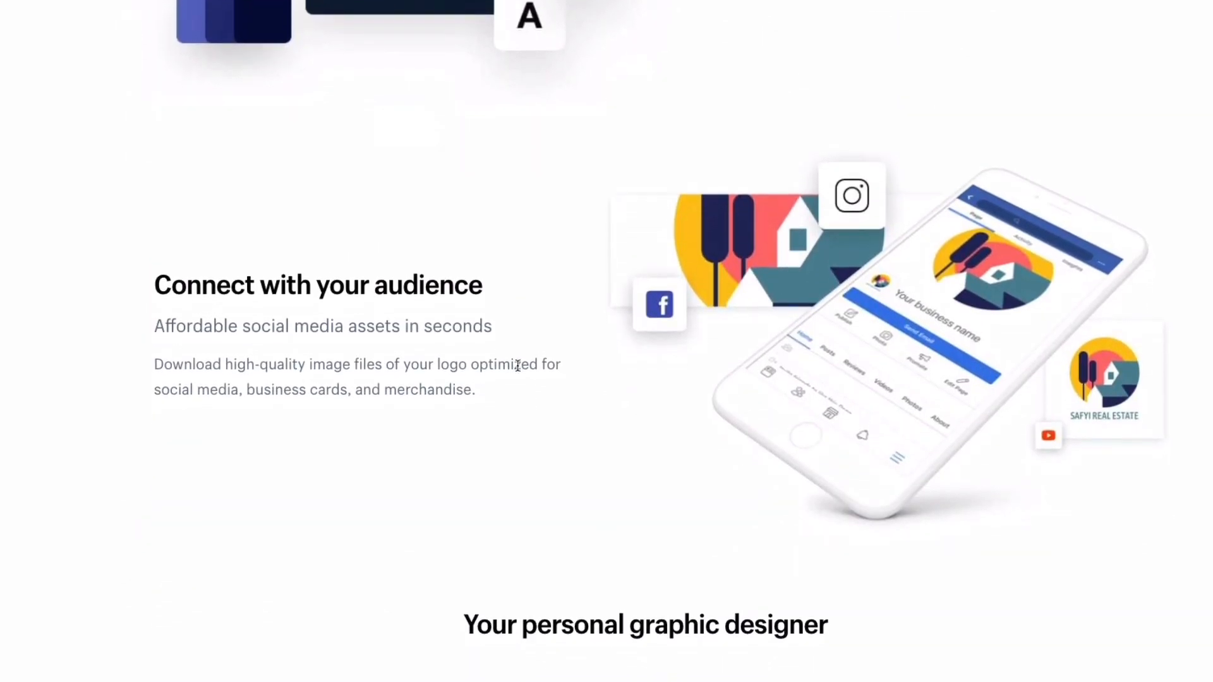
scroll(517, 365, "up", 20)
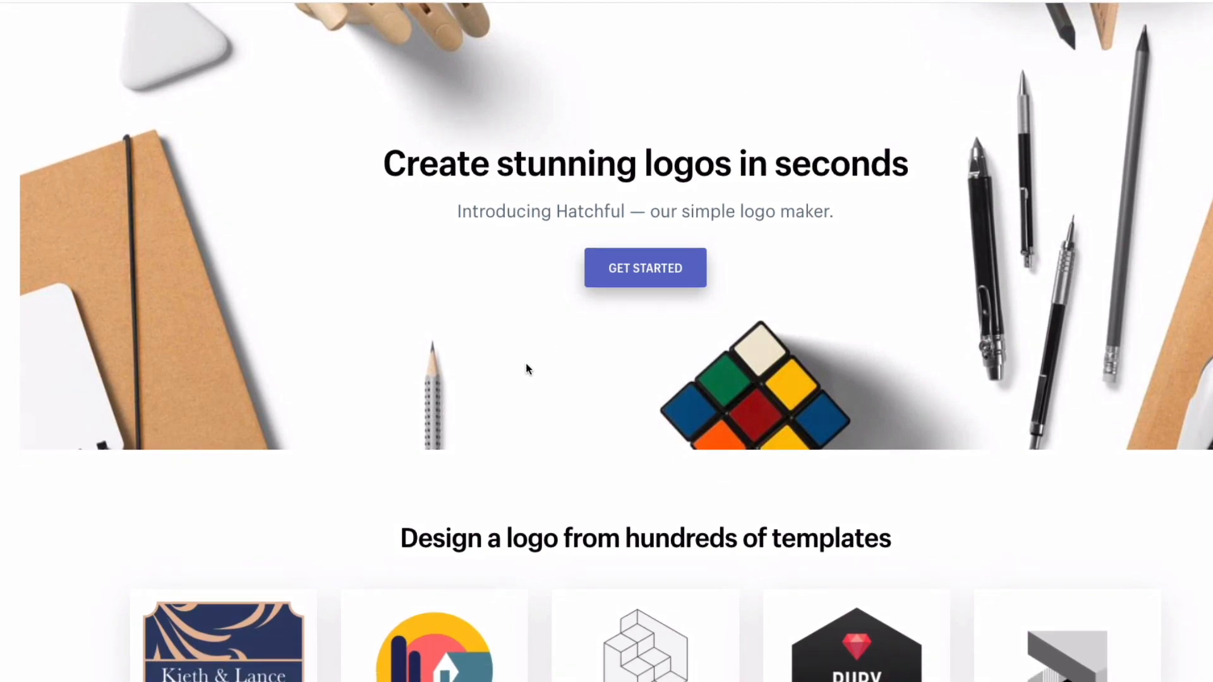
Start the logo maker, choose Food and drink as the business space, and continue to the visual styles
left_click(662, 284)
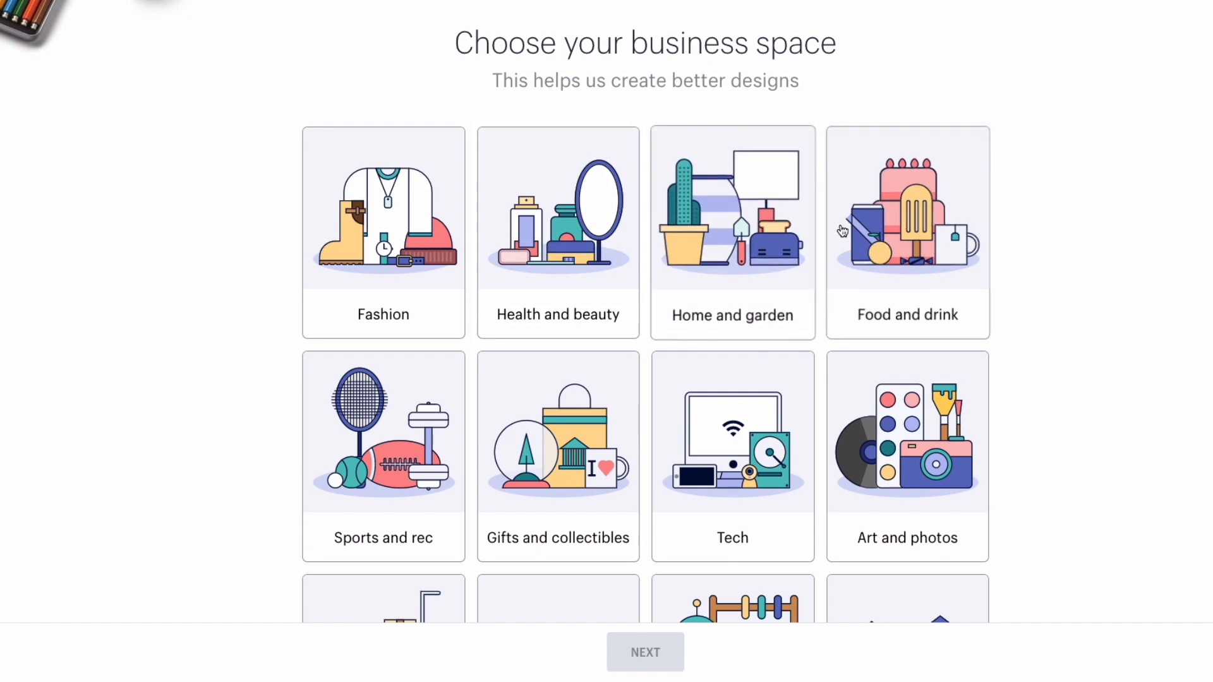
left_click(899, 252)
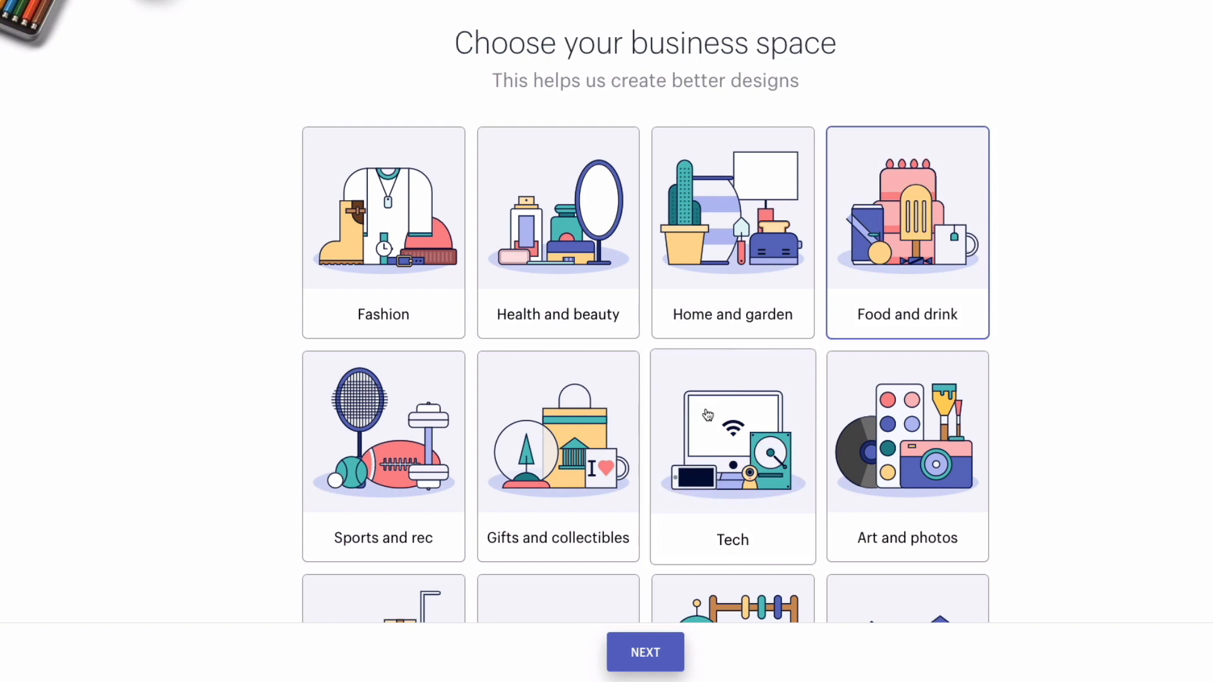
scroll(712, 415, "down", 2)
scroll(712, 415, "down", 5)
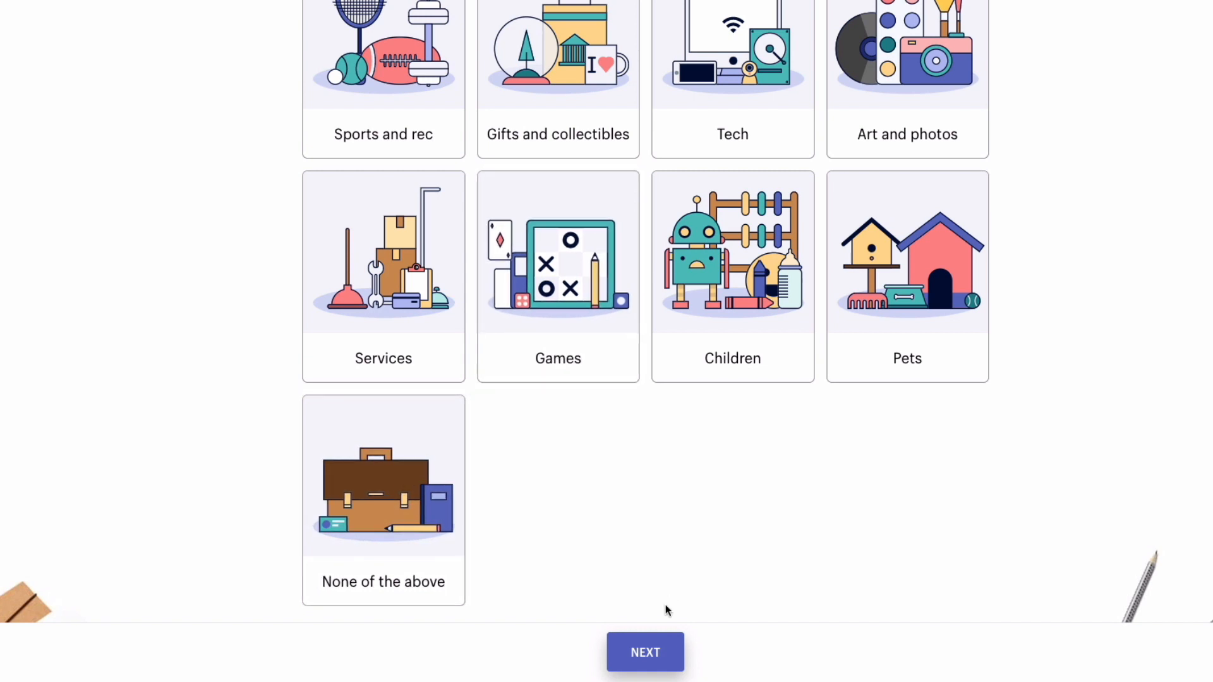
left_click(639, 646)
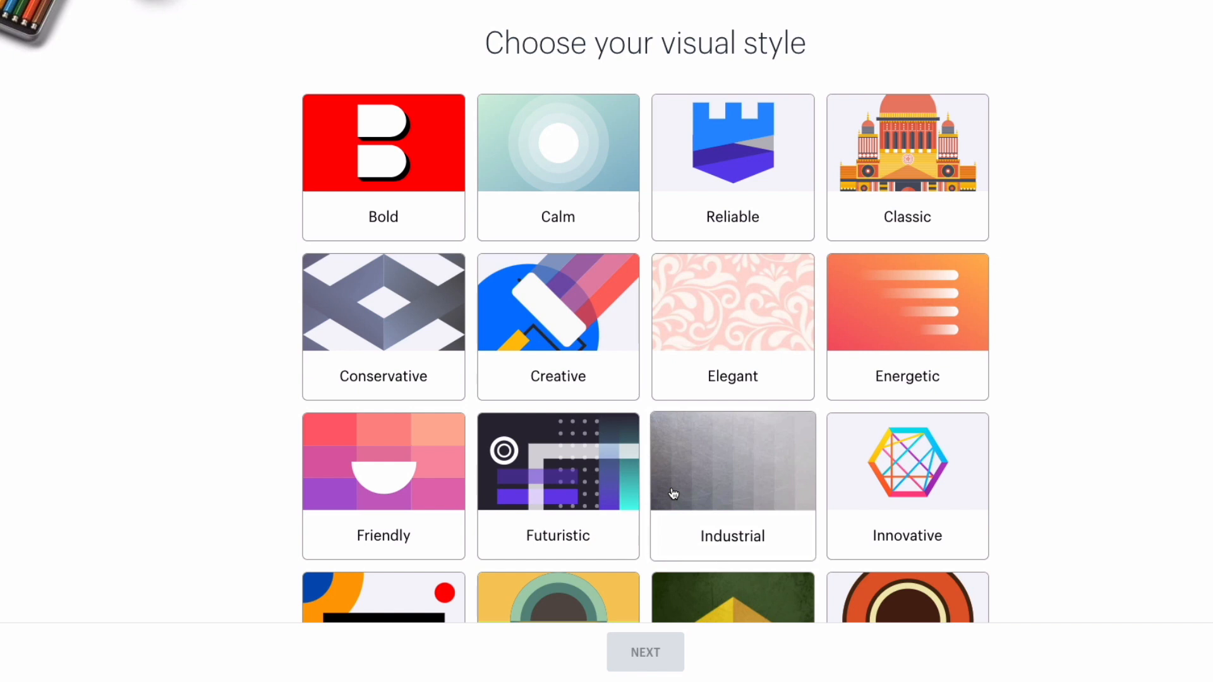
Review the visual styles, choose Natural, and continue to the business name form
scroll(739, 460, "down", 2)
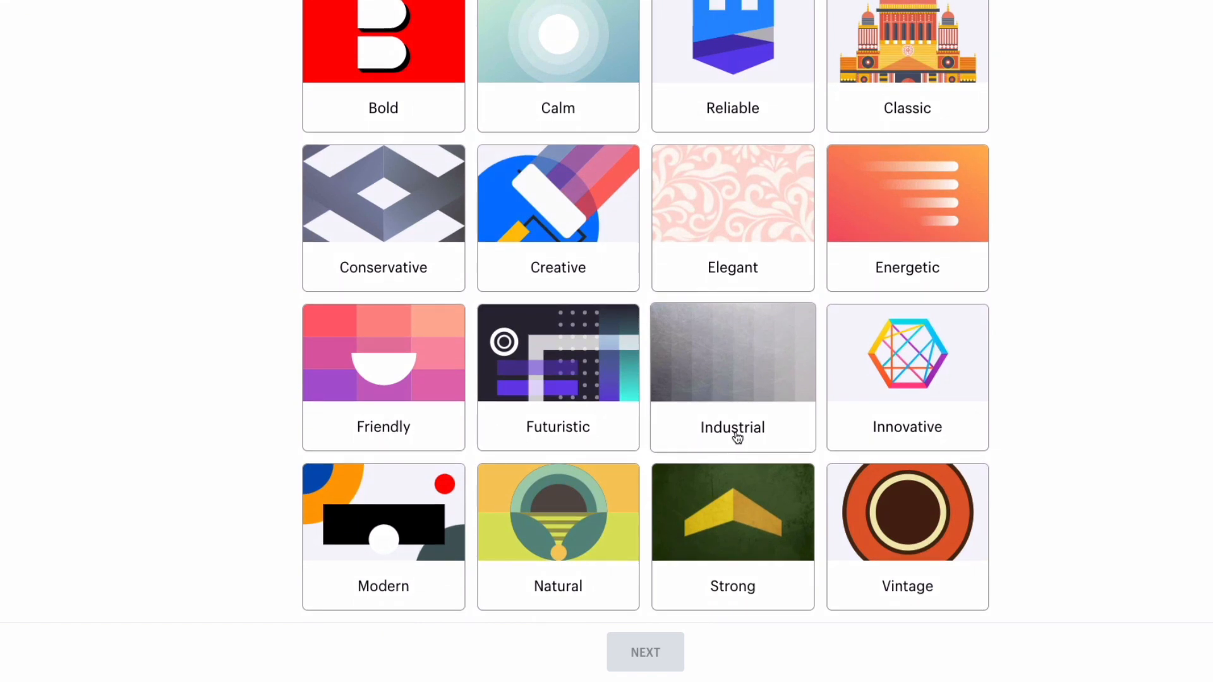
scroll(736, 436, "up", 1)
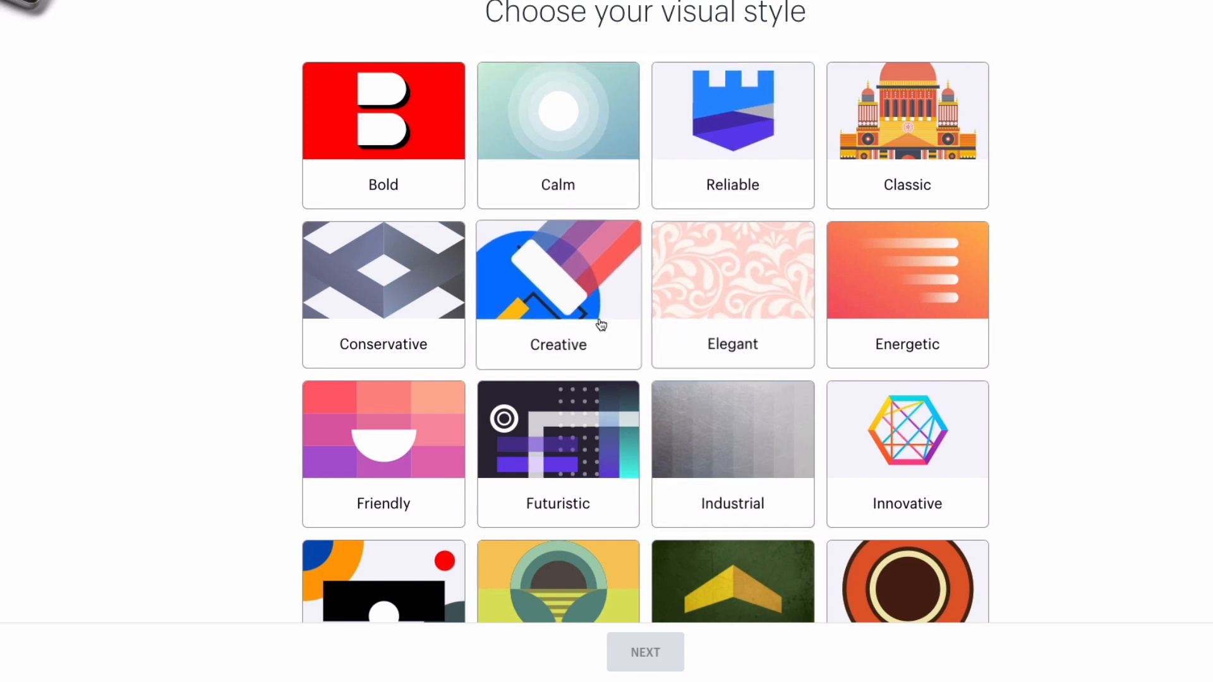
scroll(600, 325, "down", 4)
scroll(605, 325, "down", 1)
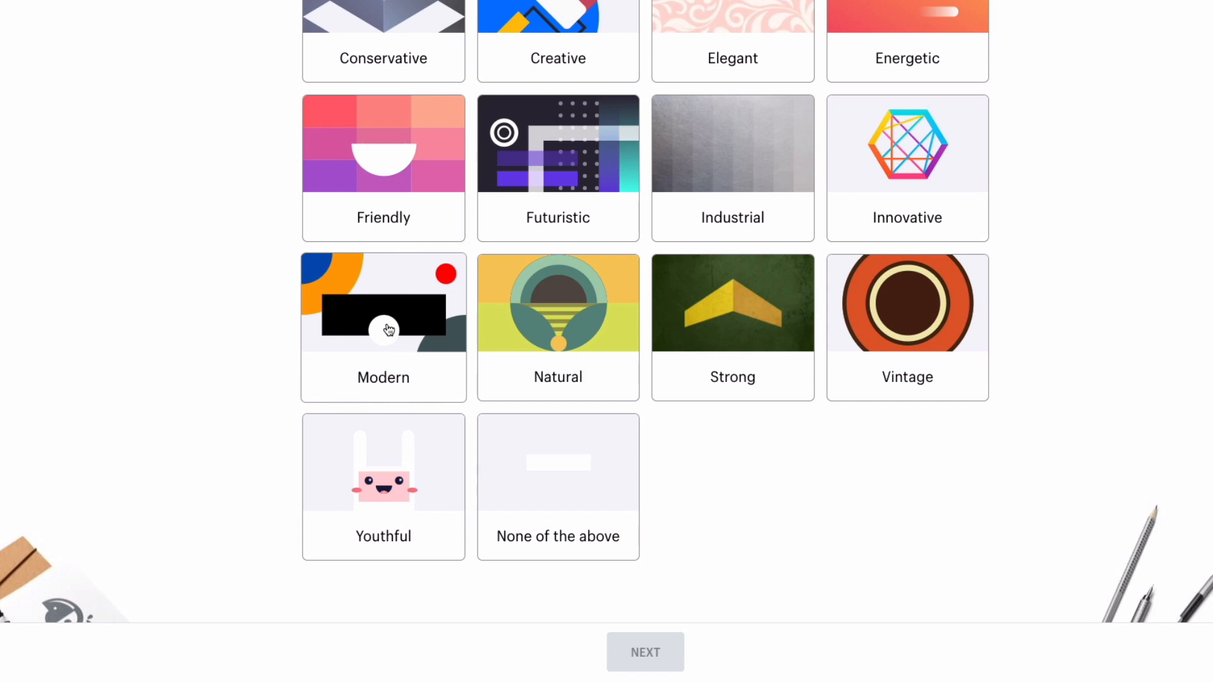
left_click(552, 358)
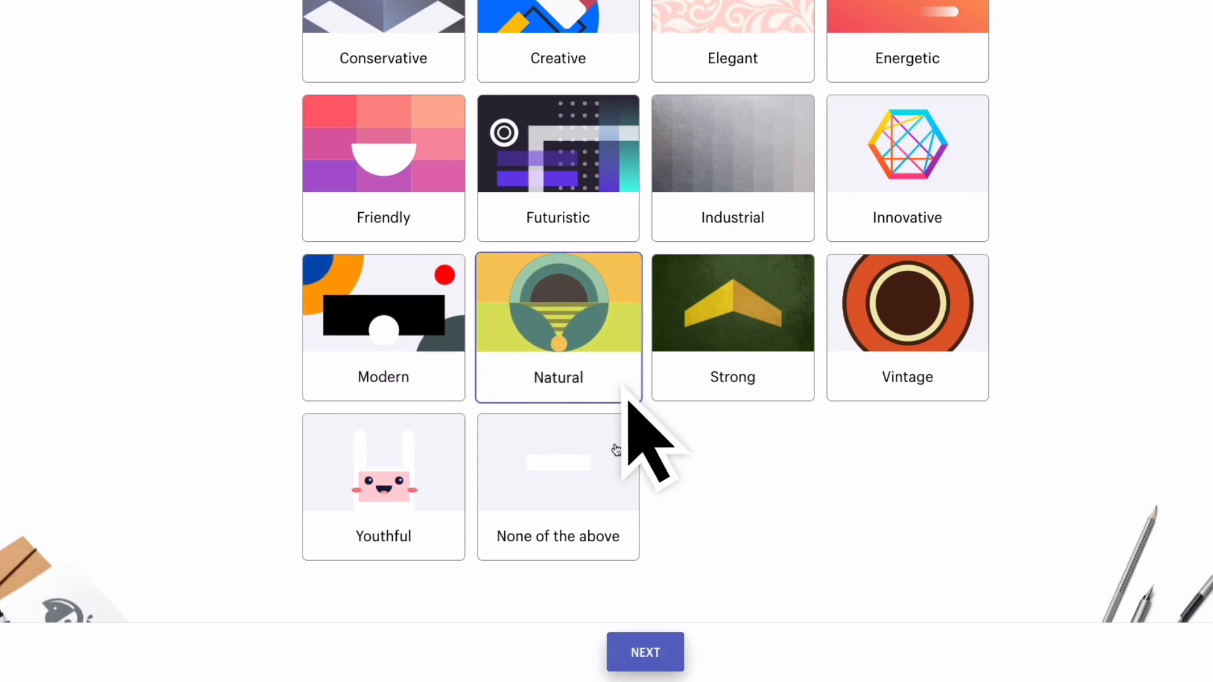
left_click(636, 650)
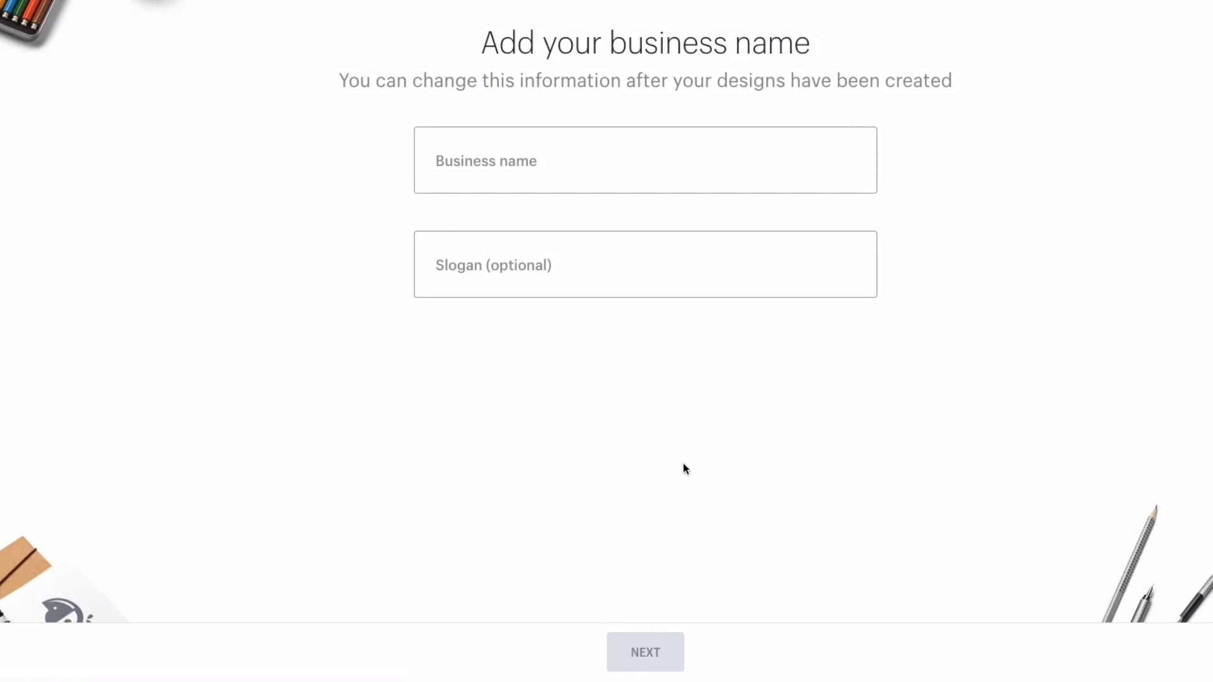
Enter "The Coffee Shack" as the business name
left_click(634, 175)
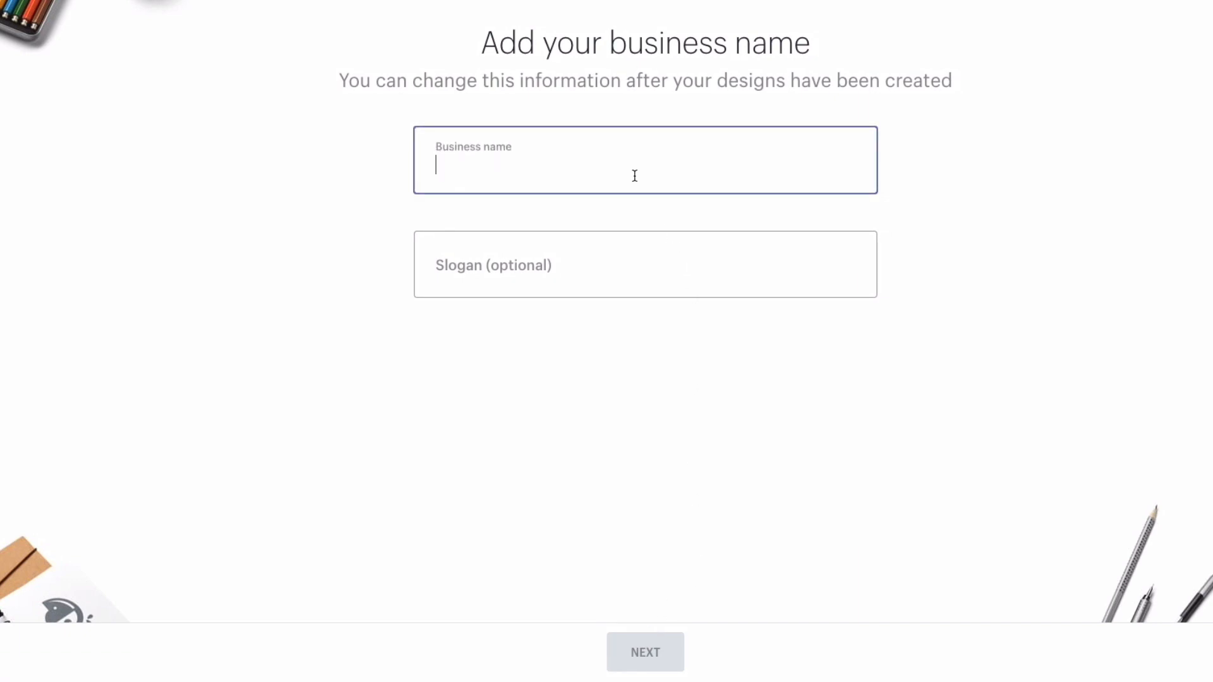
type("Co")
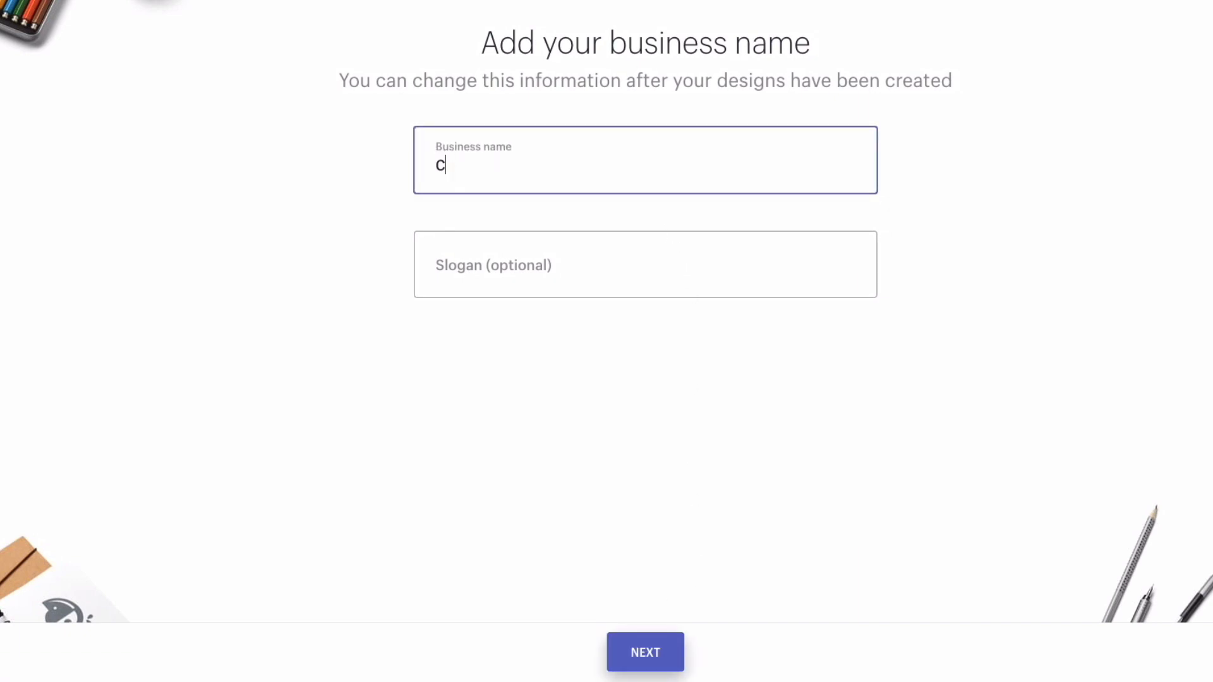
key("BackSpace")
type("The Coffee Shack")
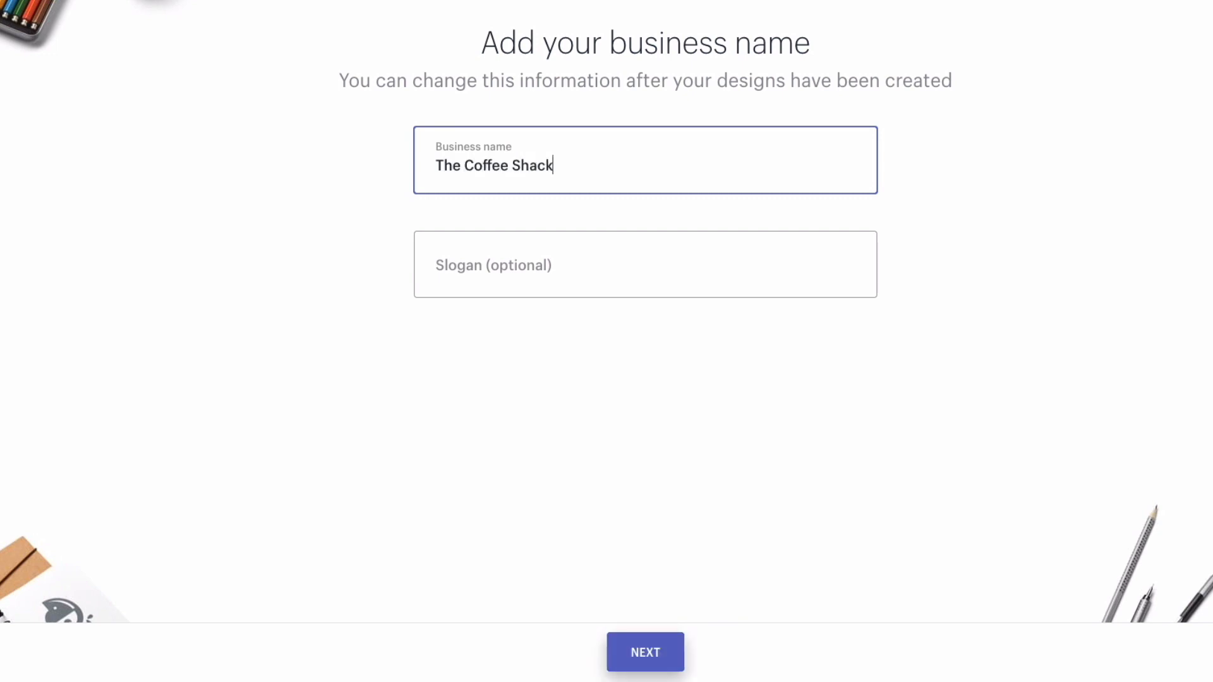
Enter "Organic Coffee" as the slogan and continue to the logo usage options
left_click(547, 264)
type("ORga")
key("BackSpace")
key("BackSpace")
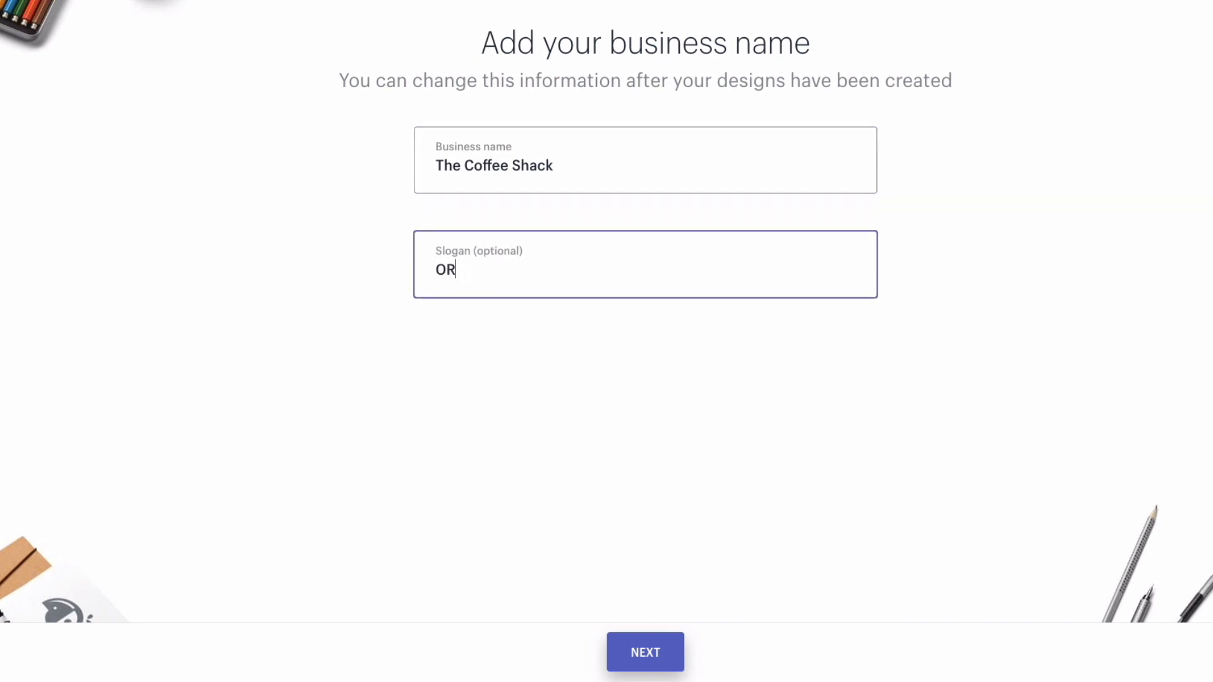
type("ganic Coffer")
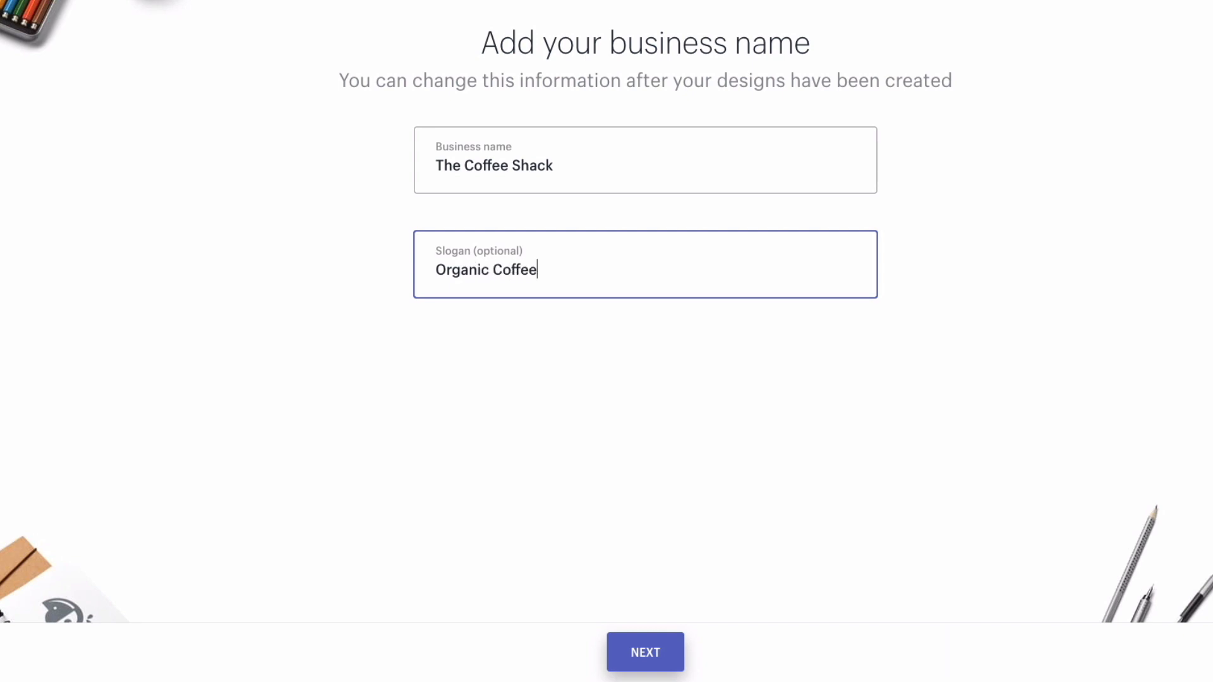
left_click(642, 649)
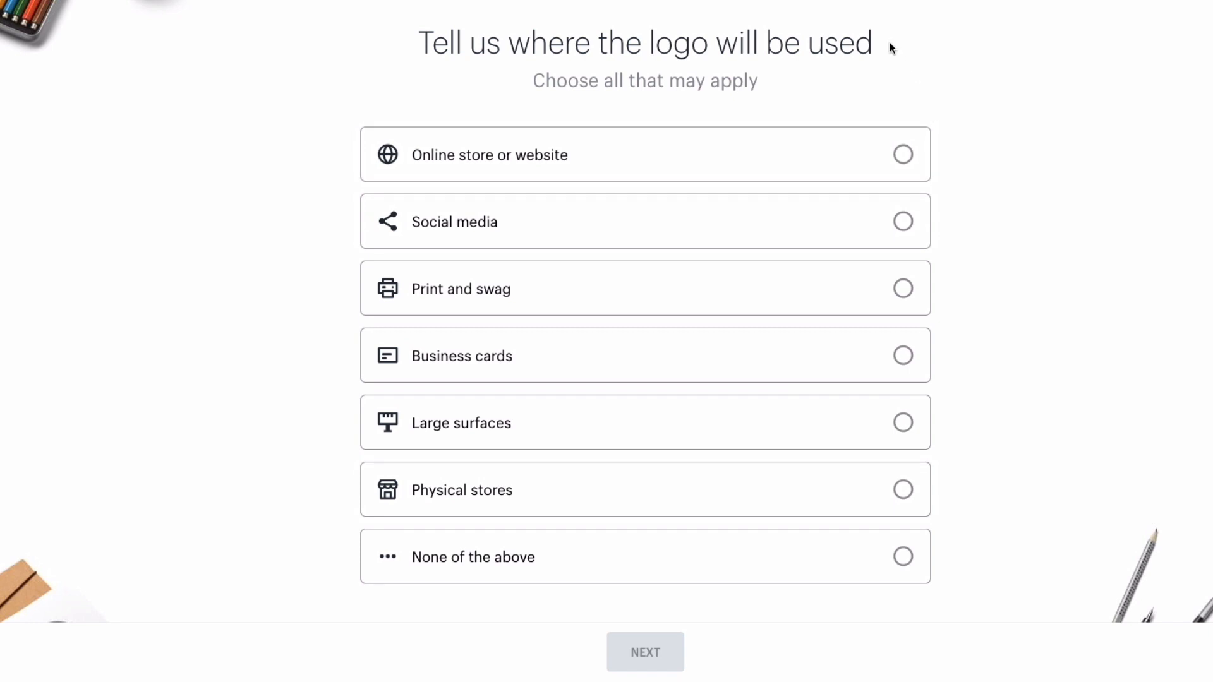
Set the logo's uses to Online store or website, Social media, Print and swag, Business cards and Physical stores, and generate the logos
left_click(907, 159)
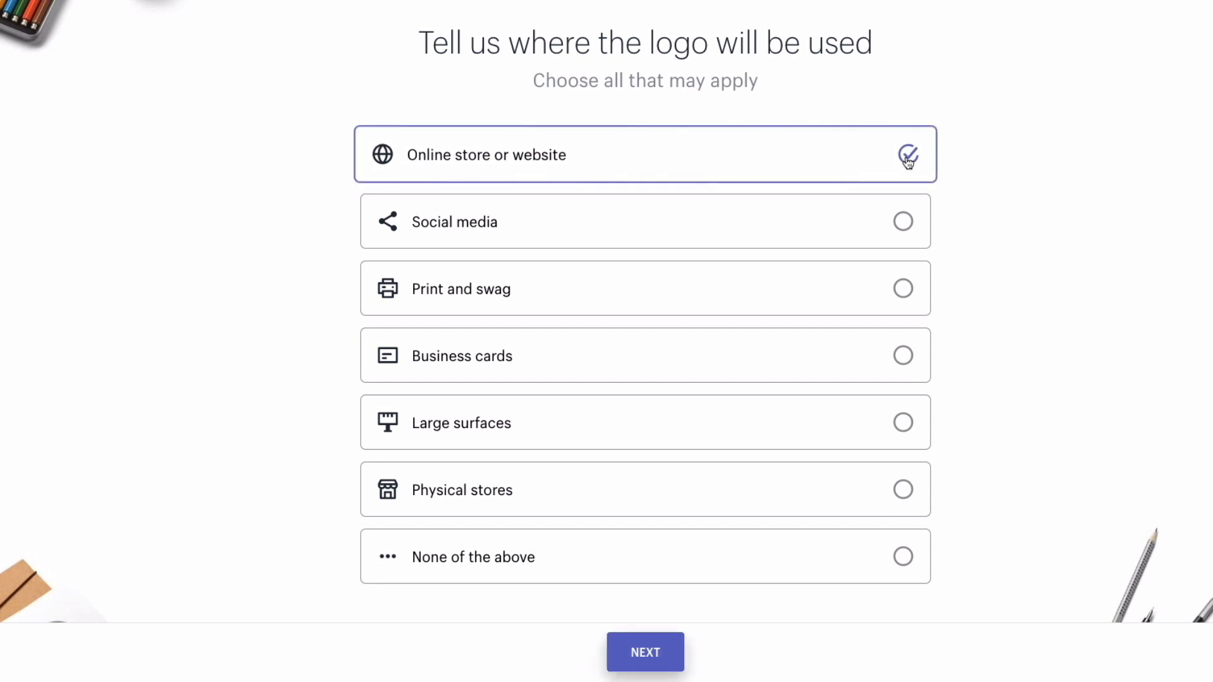
left_click(907, 221)
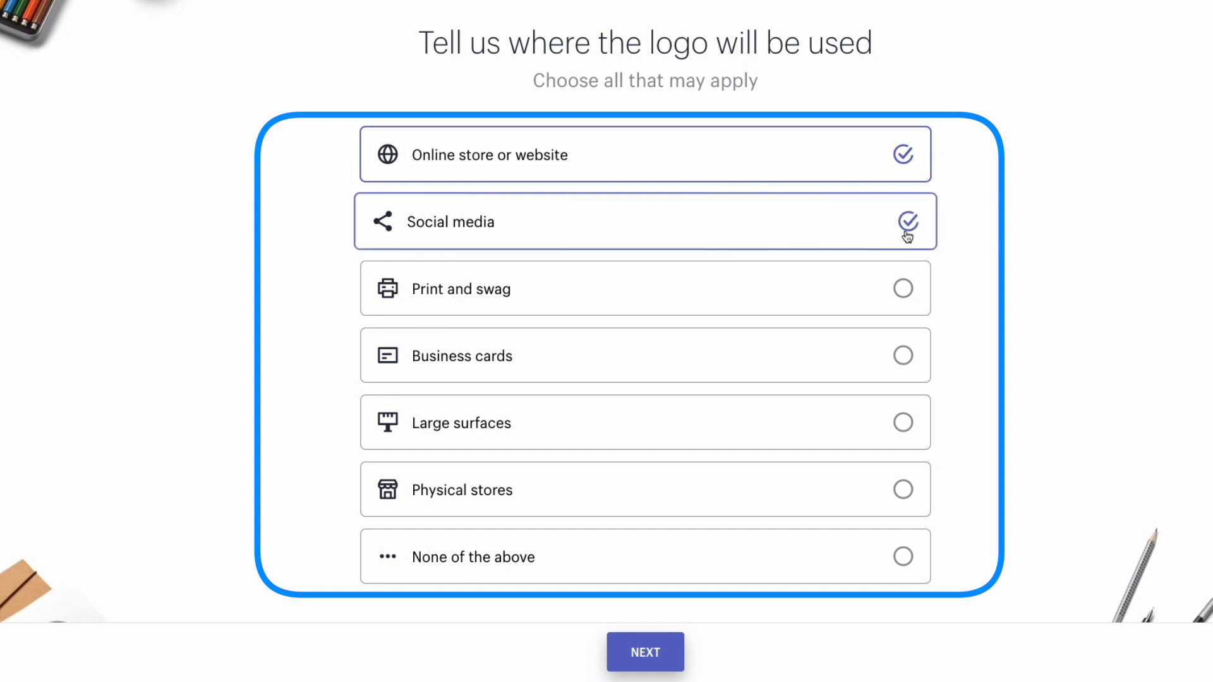
left_click(907, 289)
left_click(907, 355)
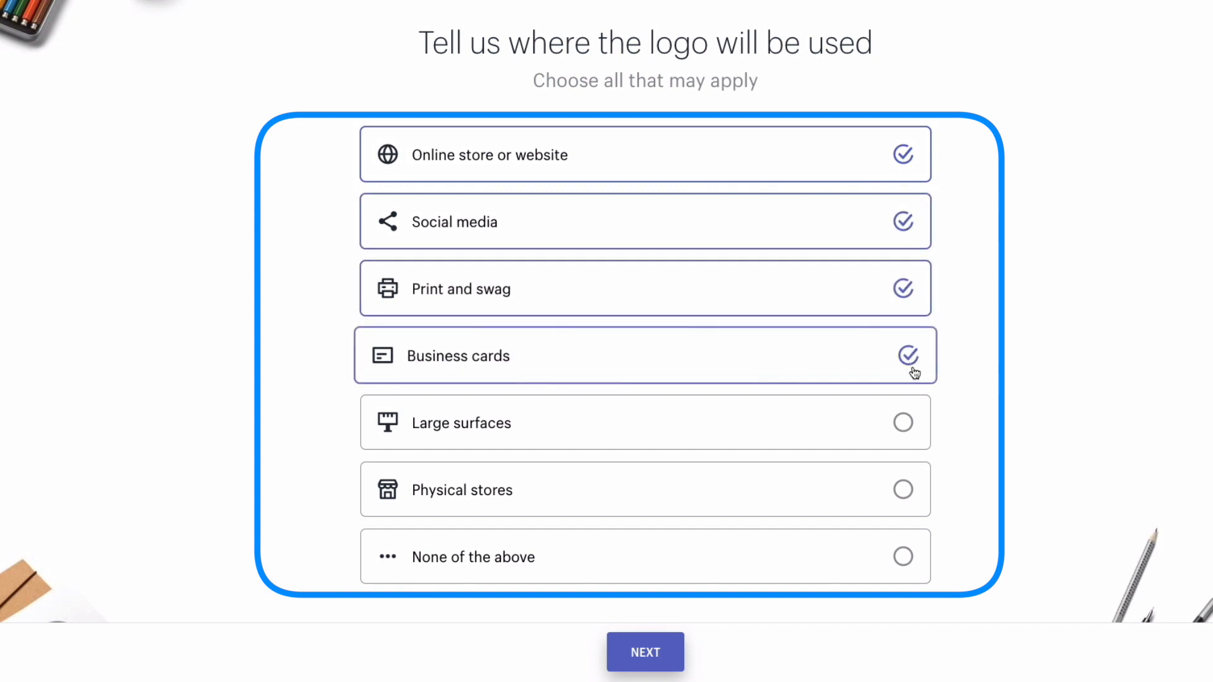
left_click(906, 490)
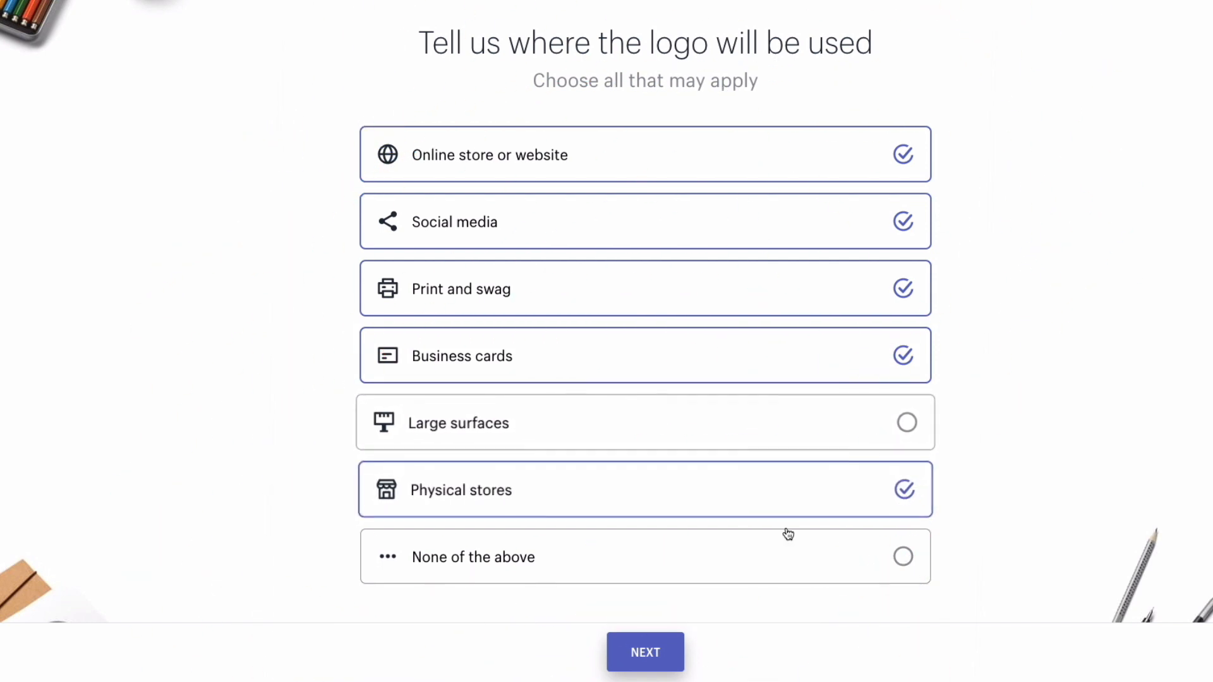
left_click(636, 653)
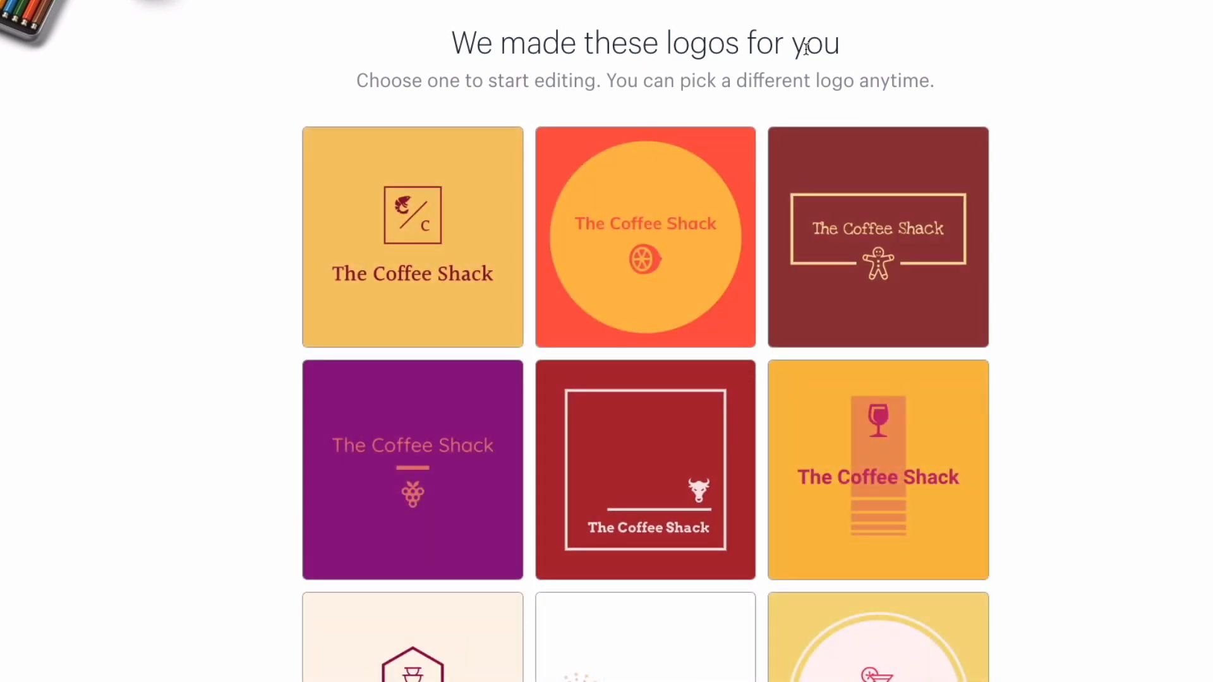
Browse the generated logos for The Coffee Shack, comparing their icons, colours and layouts
scroll(864, 88, "down", 5)
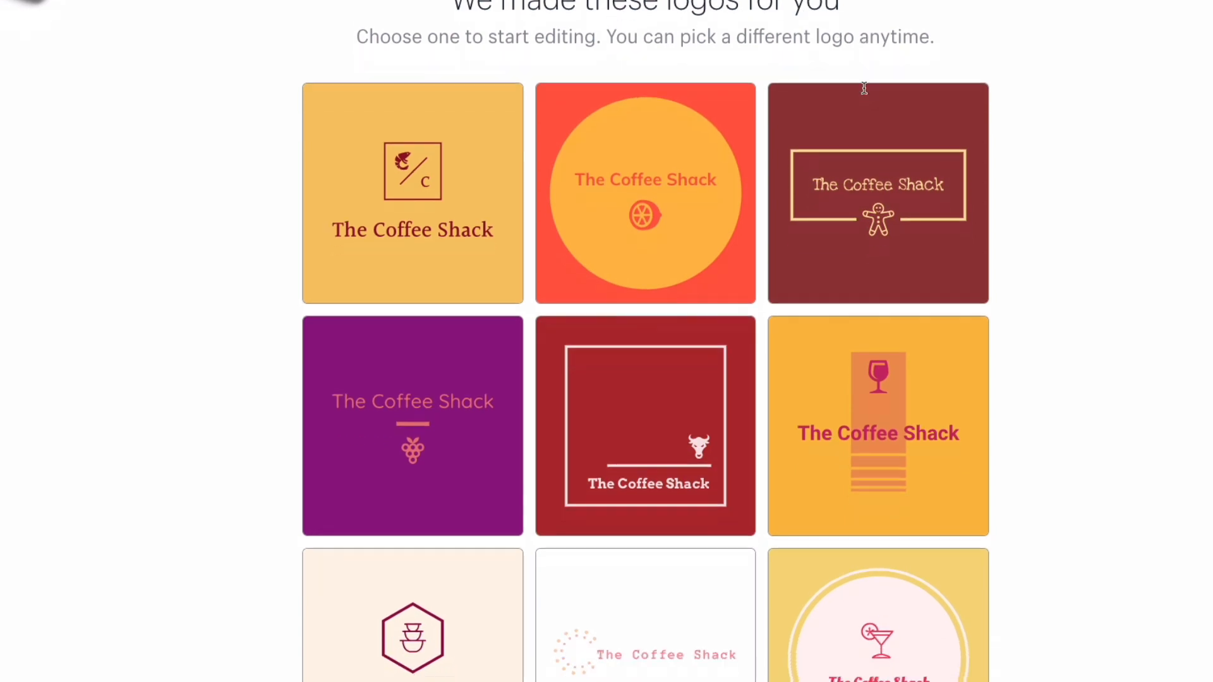
scroll(872, 127, "down", 8)
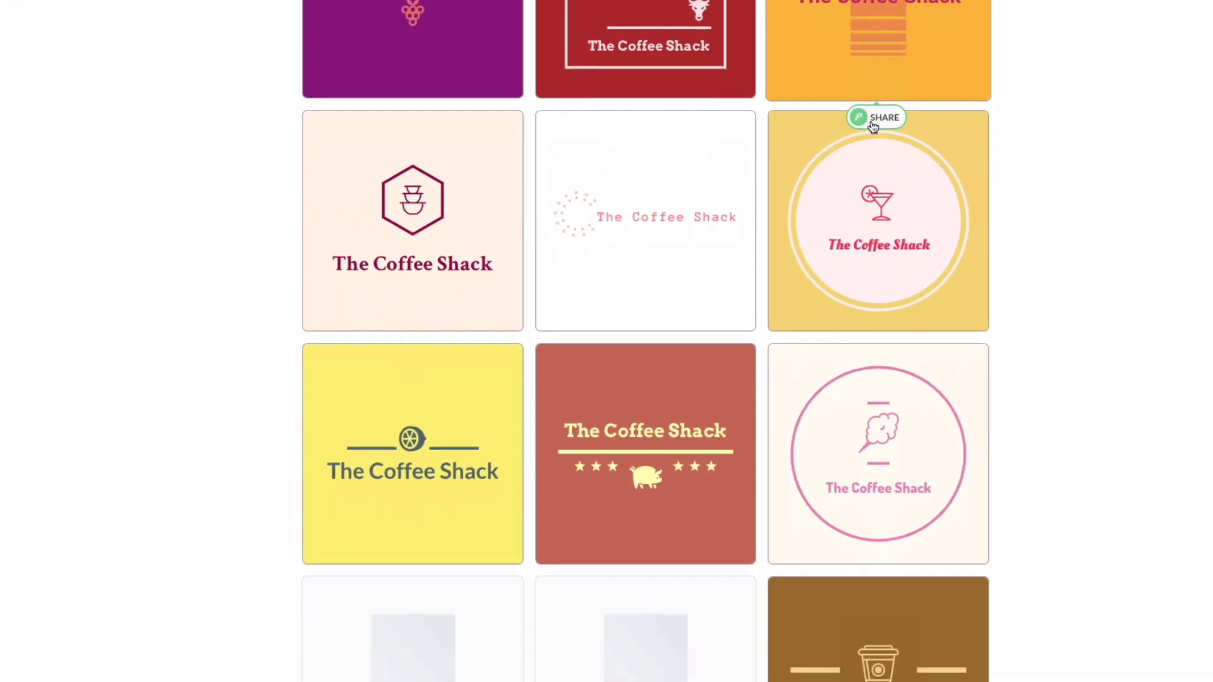
scroll(870, 135, "down", 5)
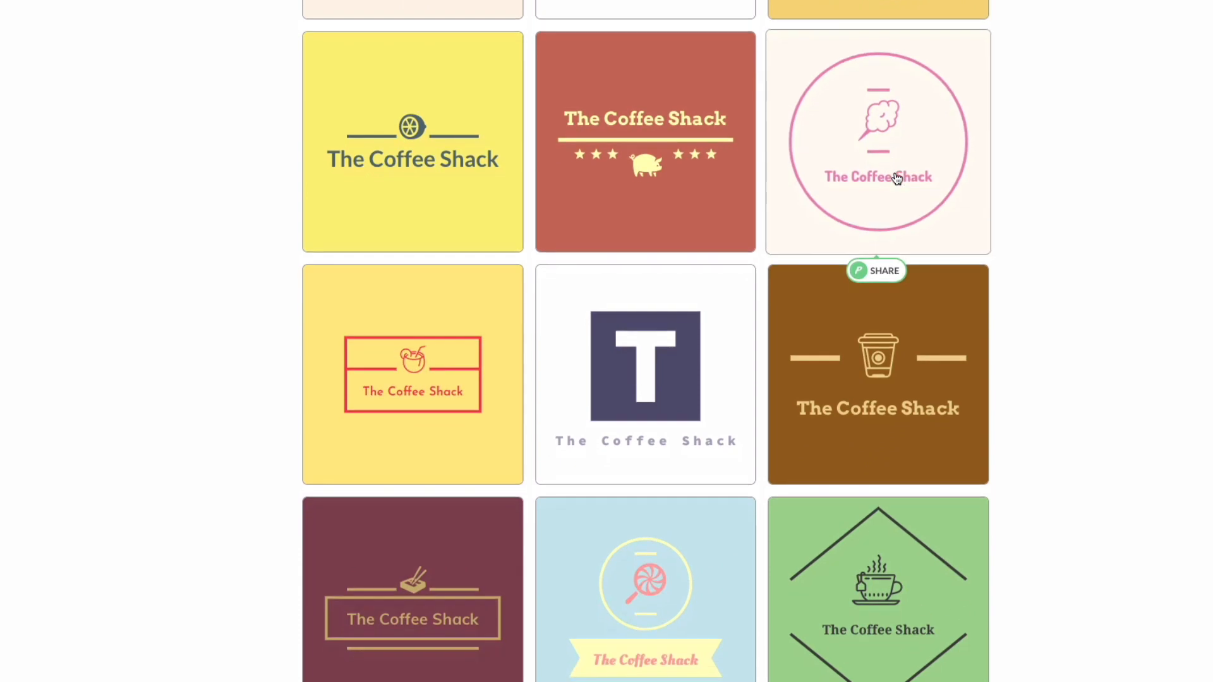
scroll(998, 193, "down", 5)
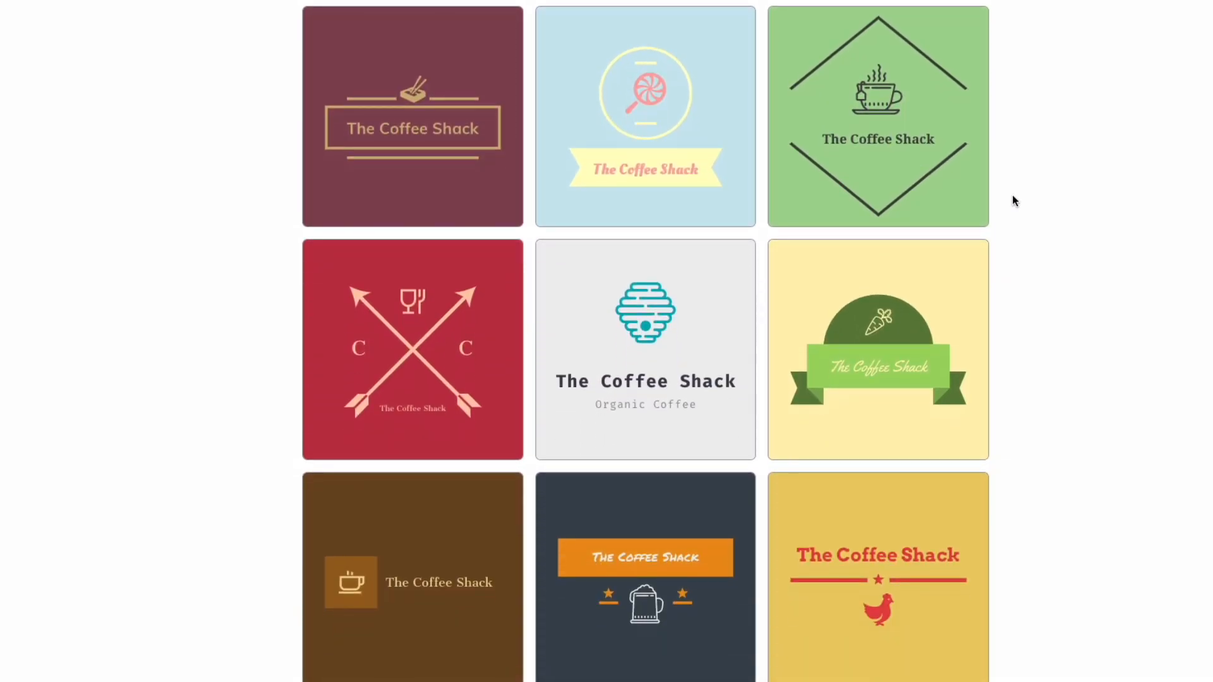
scroll(1012, 199, "down", 3)
scroll(1013, 201, "down", 10)
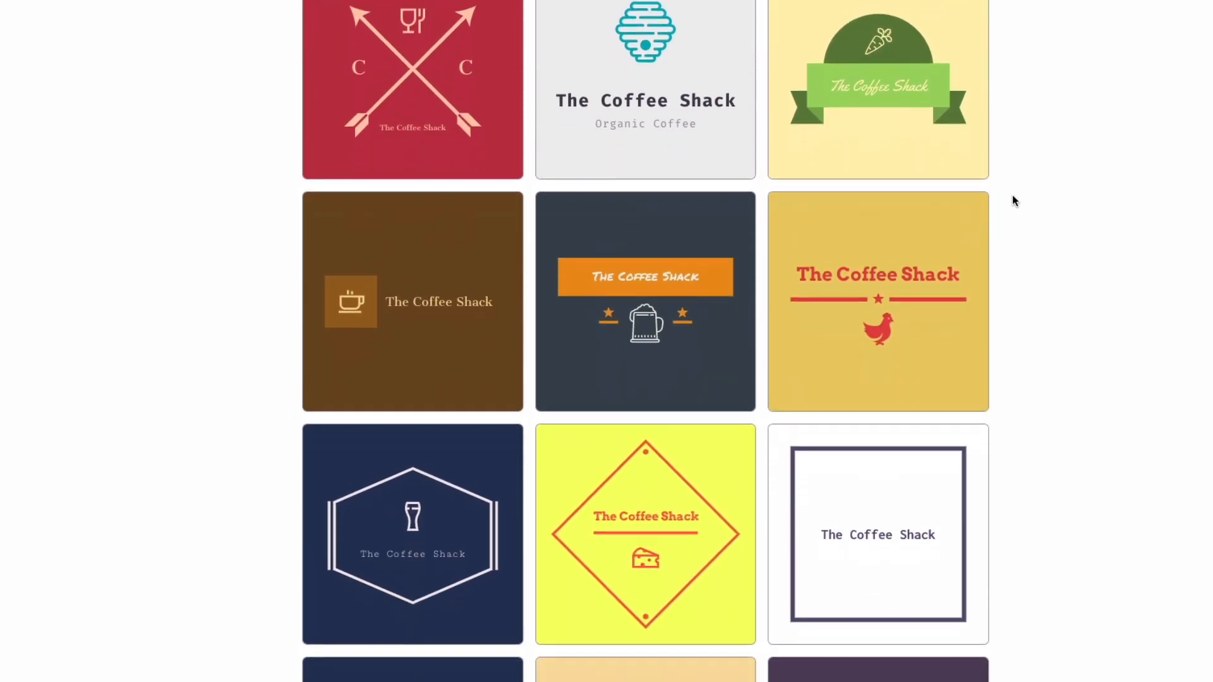
scroll(1013, 200, "down", 8)
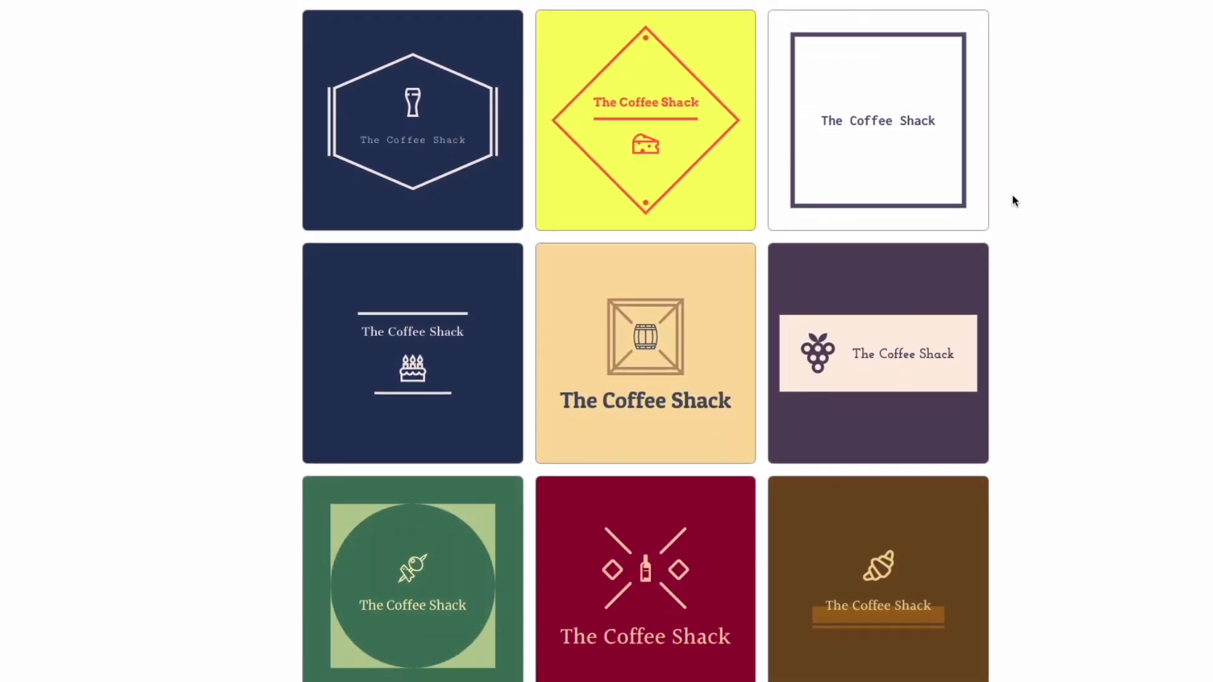
scroll(1012, 201, "down", 4)
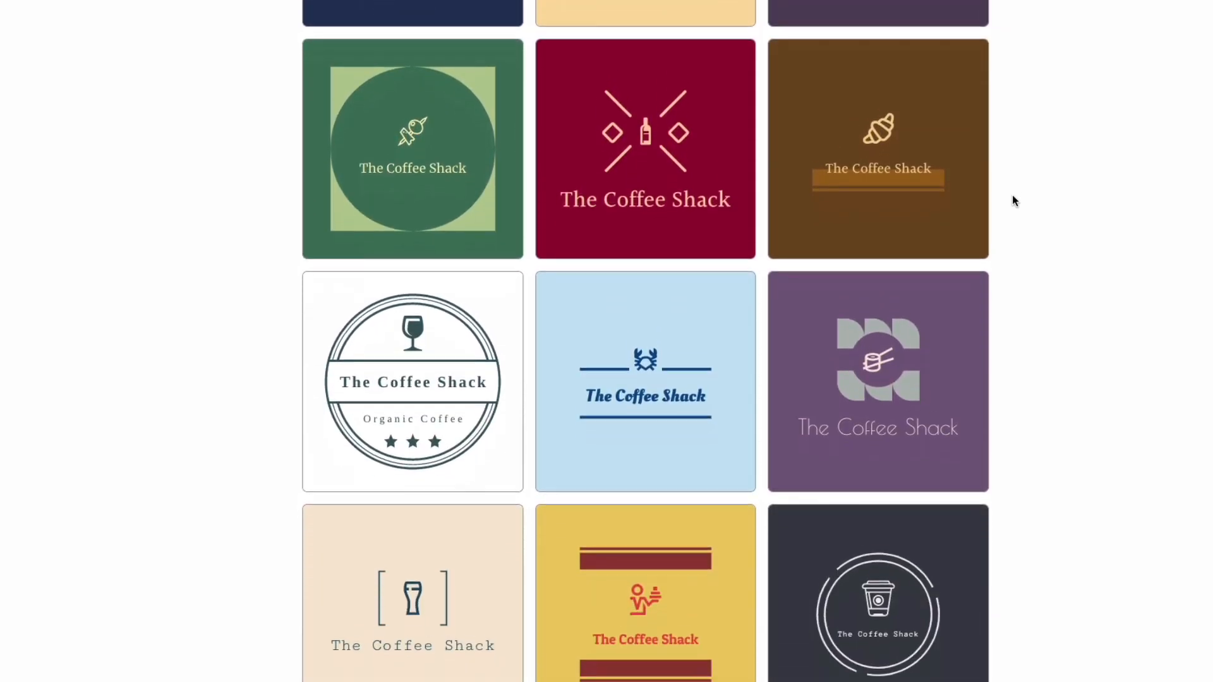
scroll(1012, 201, "down", 4)
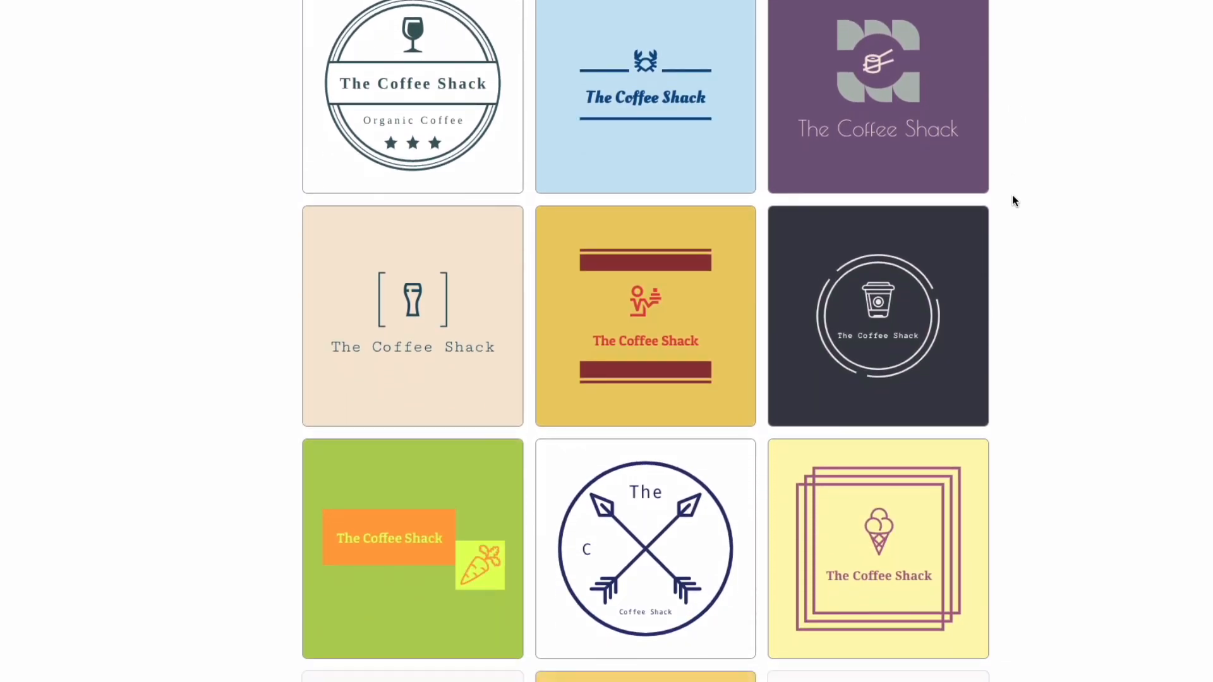
Examine the remaining generated logo designs through to the end of the list
scroll(1012, 201, "down", 3)
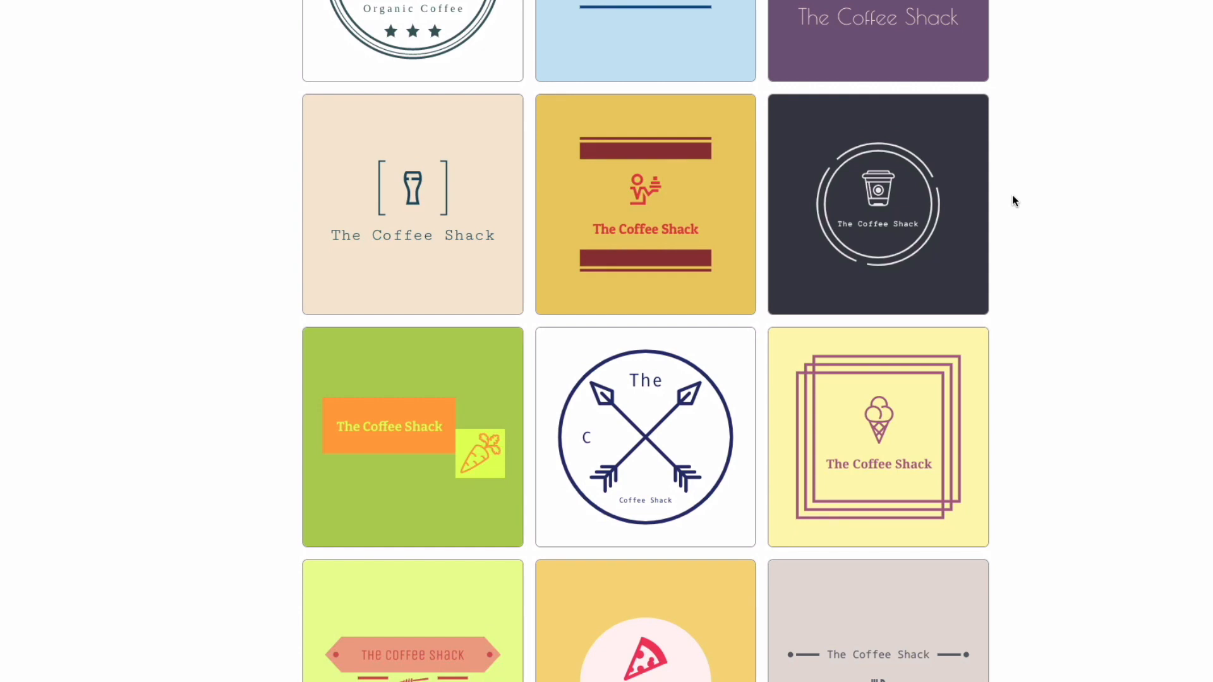
scroll(1012, 201, "down", 6)
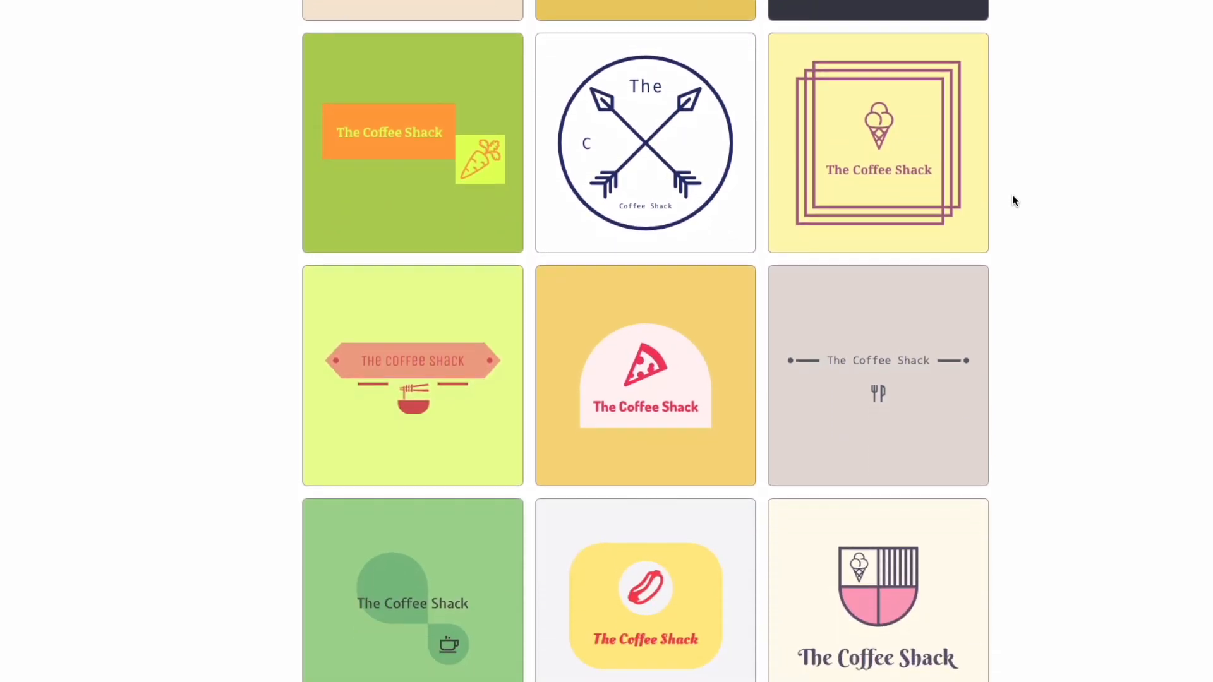
scroll(1012, 201, "down", 7)
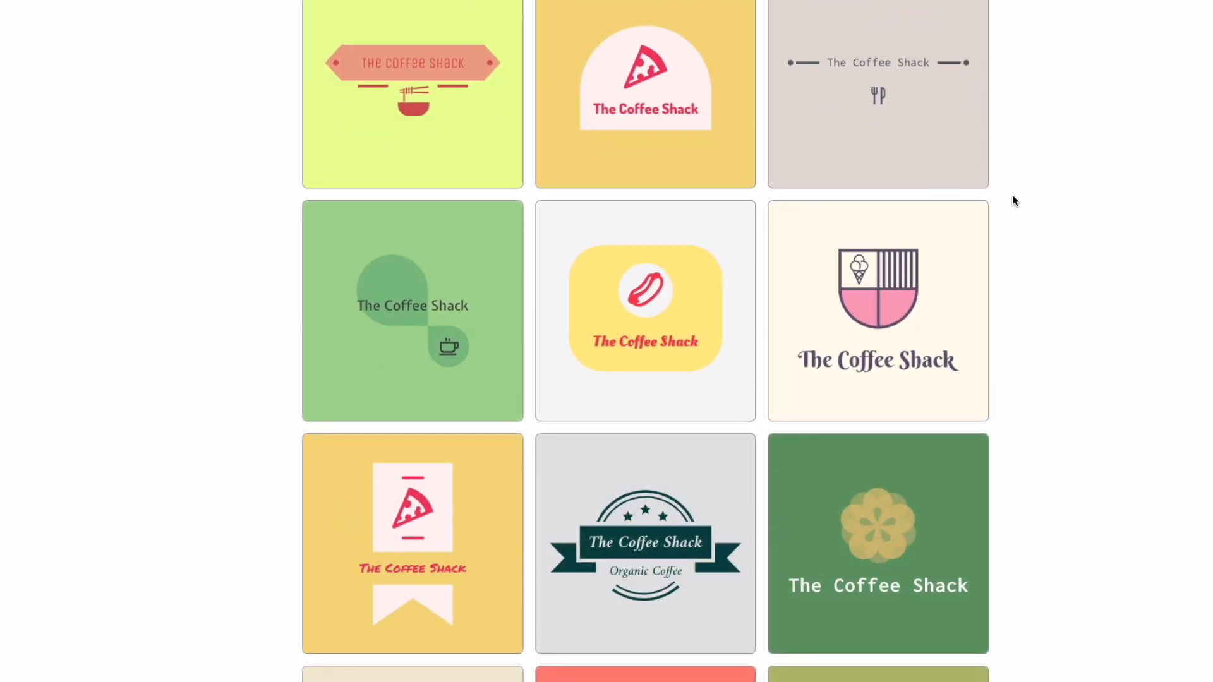
scroll(1012, 201, "down", 3)
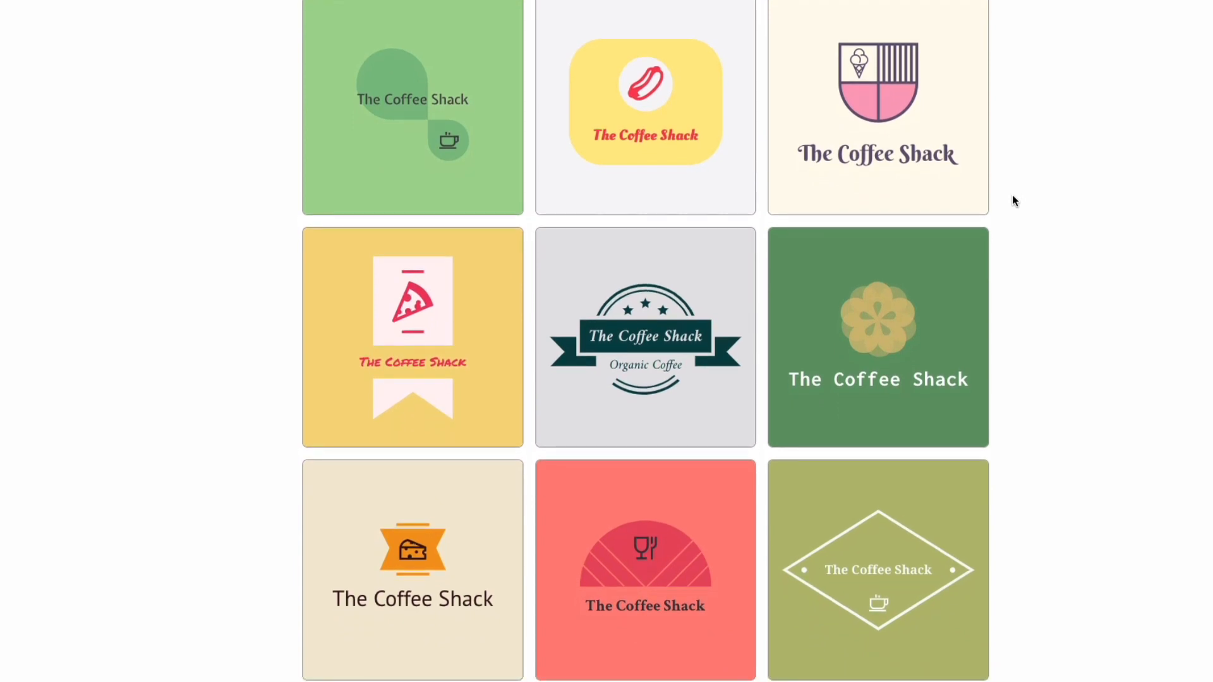
scroll(1012, 195, "down", 6)
scroll(1012, 200, "down", 6)
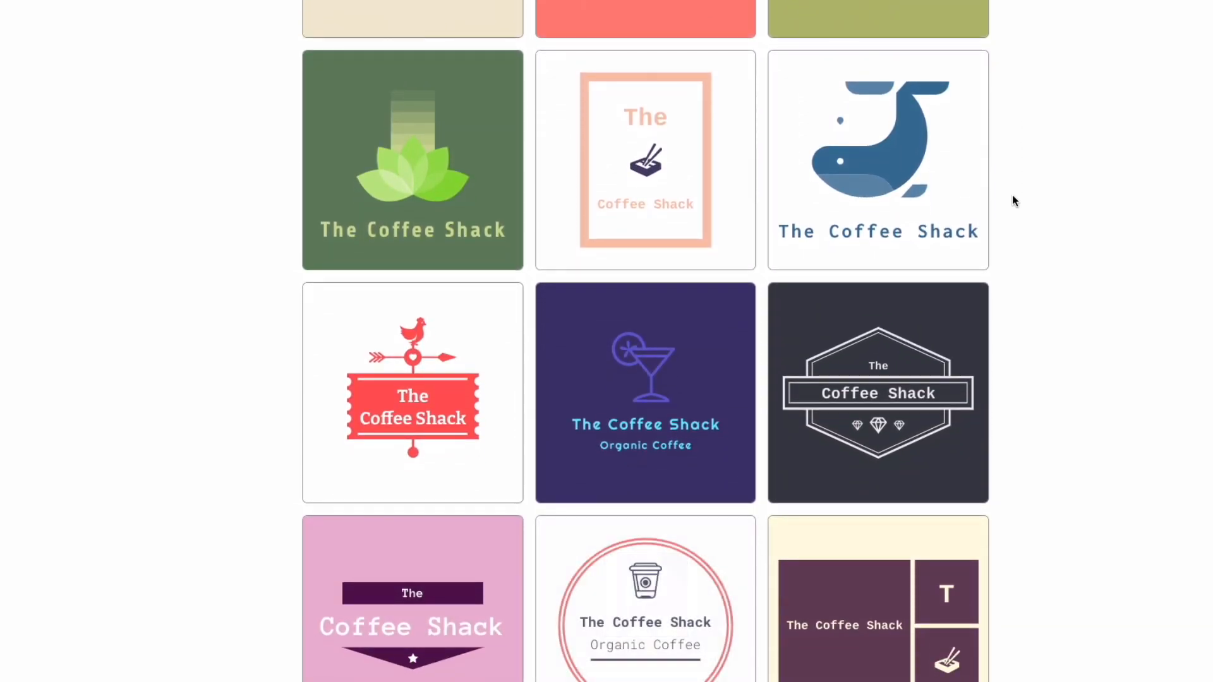
scroll(1012, 201, "down", 2)
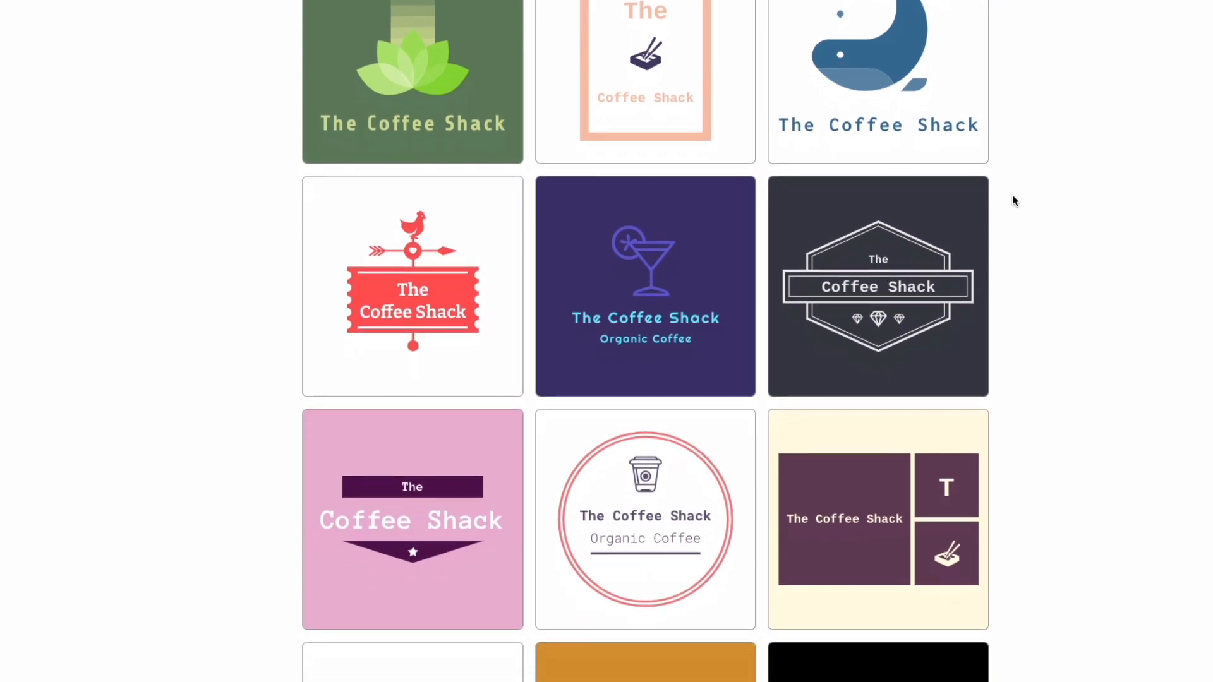
scroll(1012, 201, "down", 4)
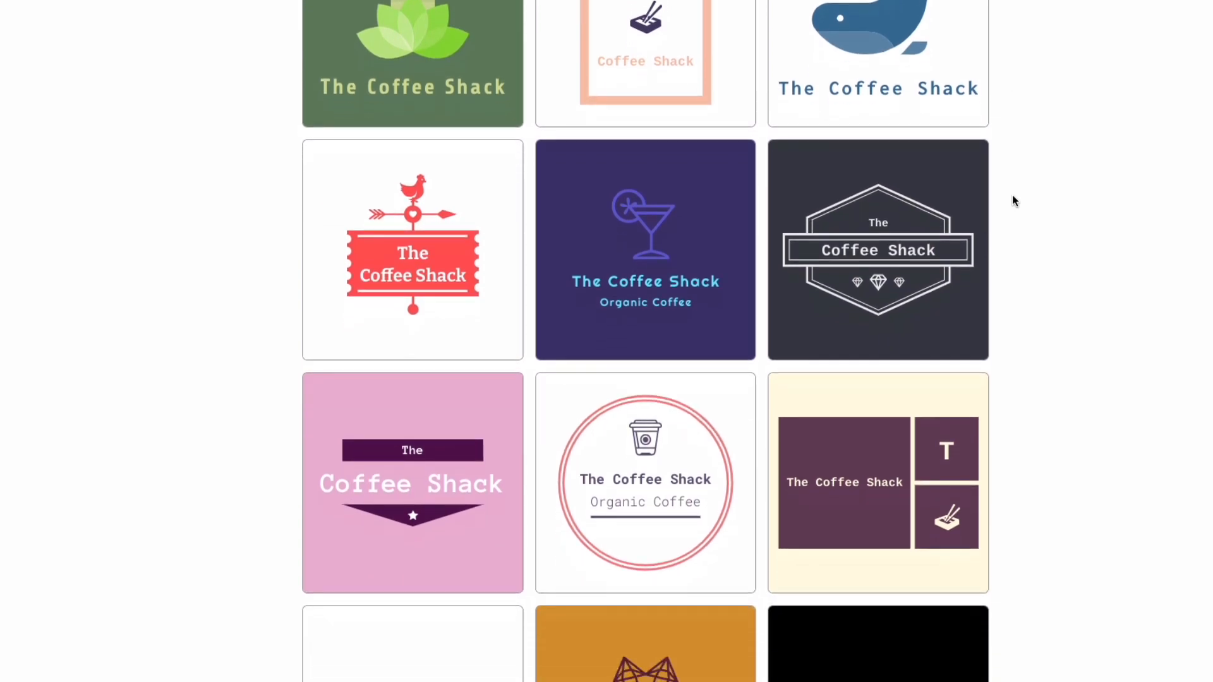
scroll(1012, 196, "down", 1)
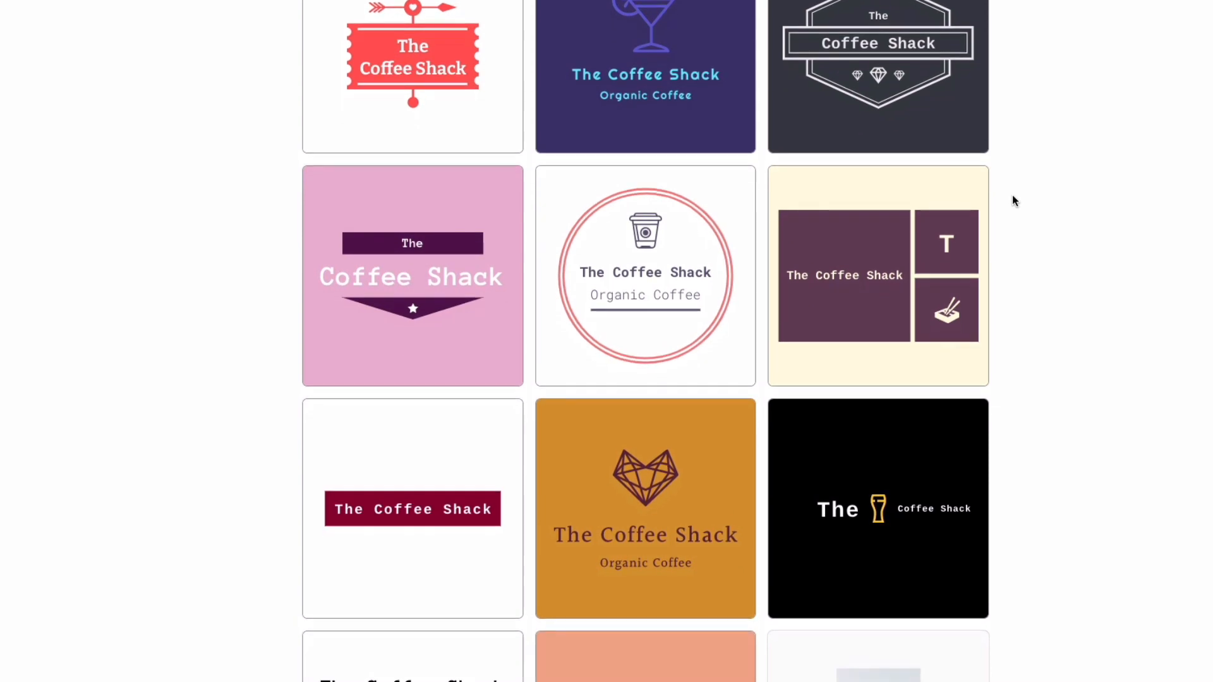
scroll(1012, 196, "down", 5)
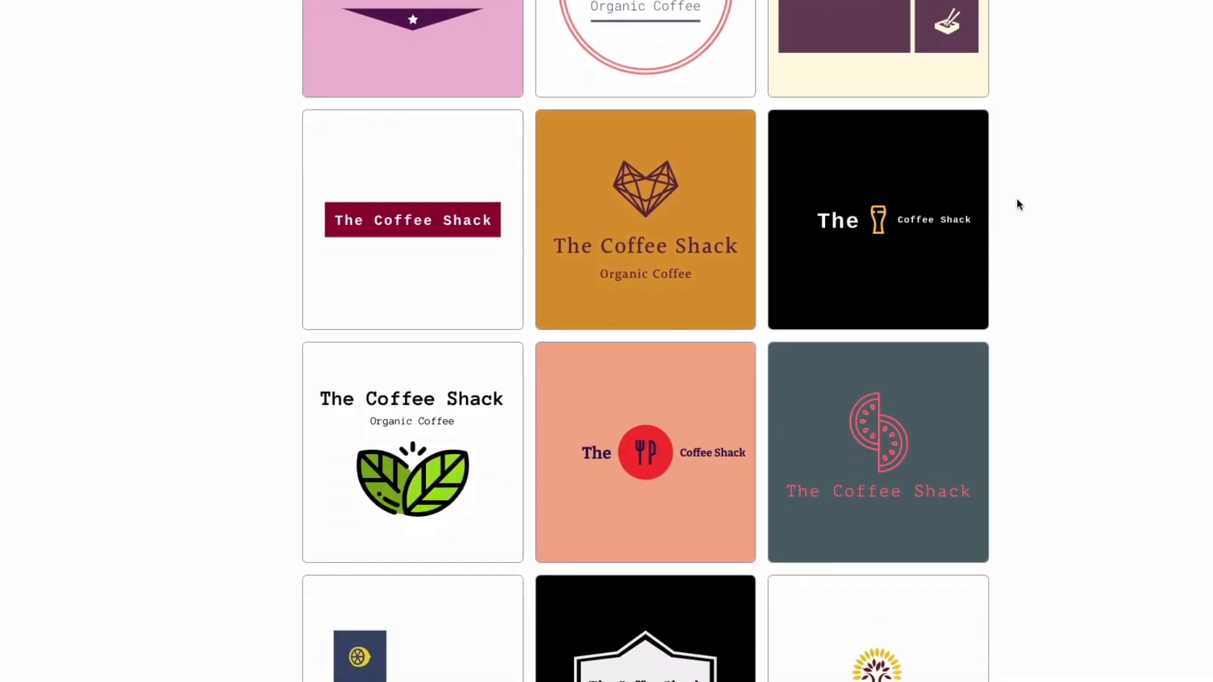
scroll(1017, 199, "down", 5)
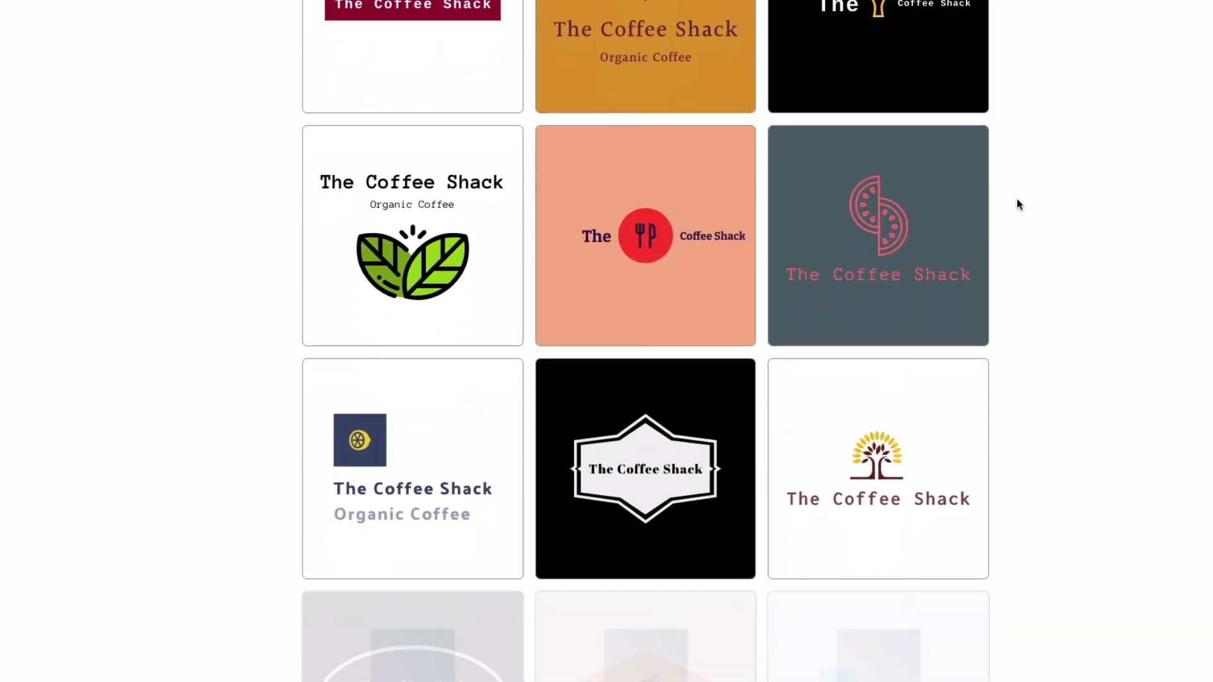
scroll(1017, 204, "down", 6)
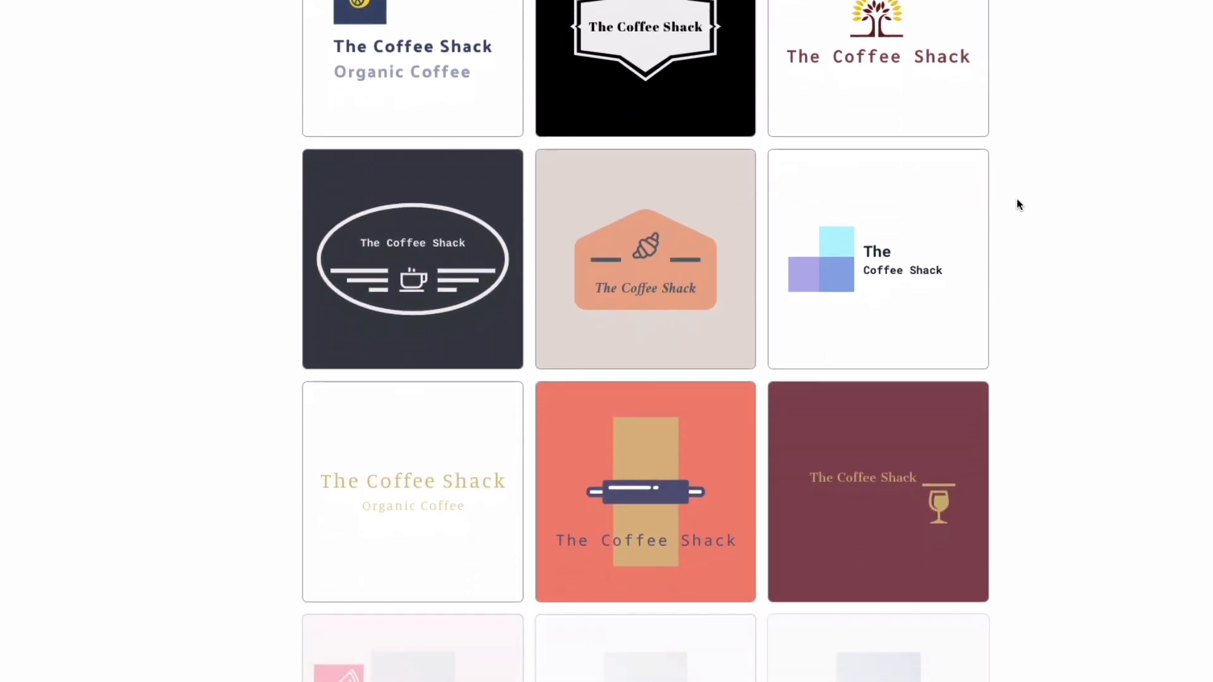
scroll(1017, 204, "down", 8)
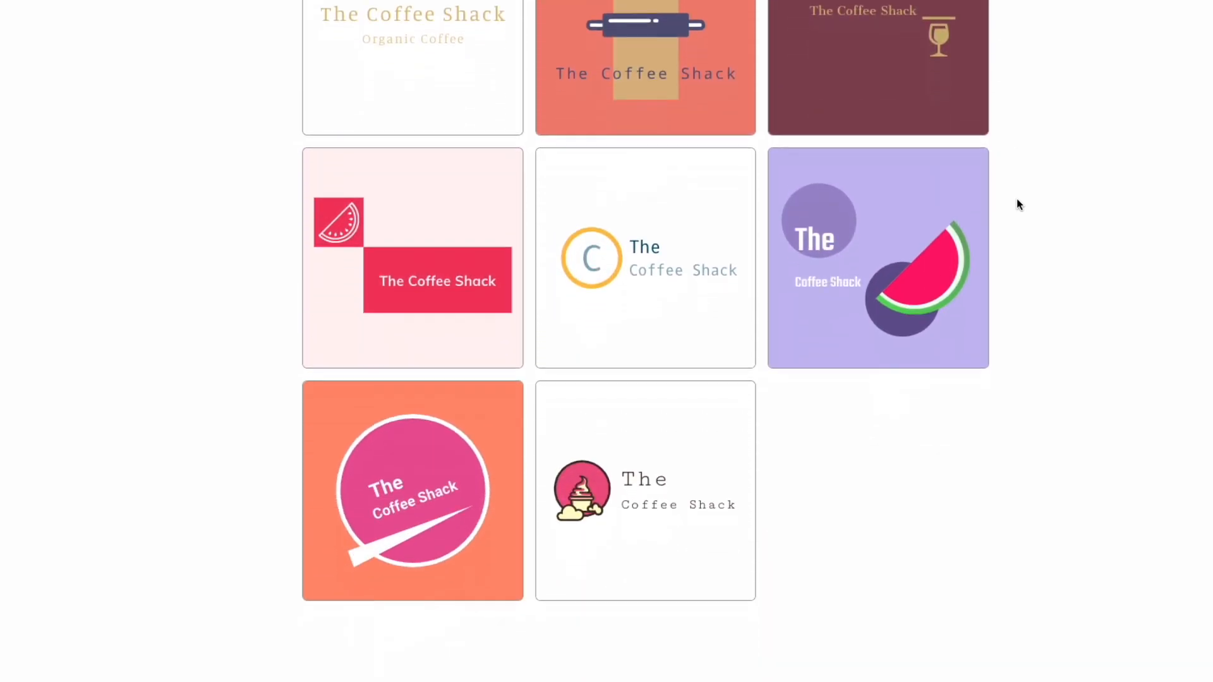
Choose the dark logo with the white takeaway coffee cup inside a broken double circle for editing
scroll(1017, 204, "up", 20)
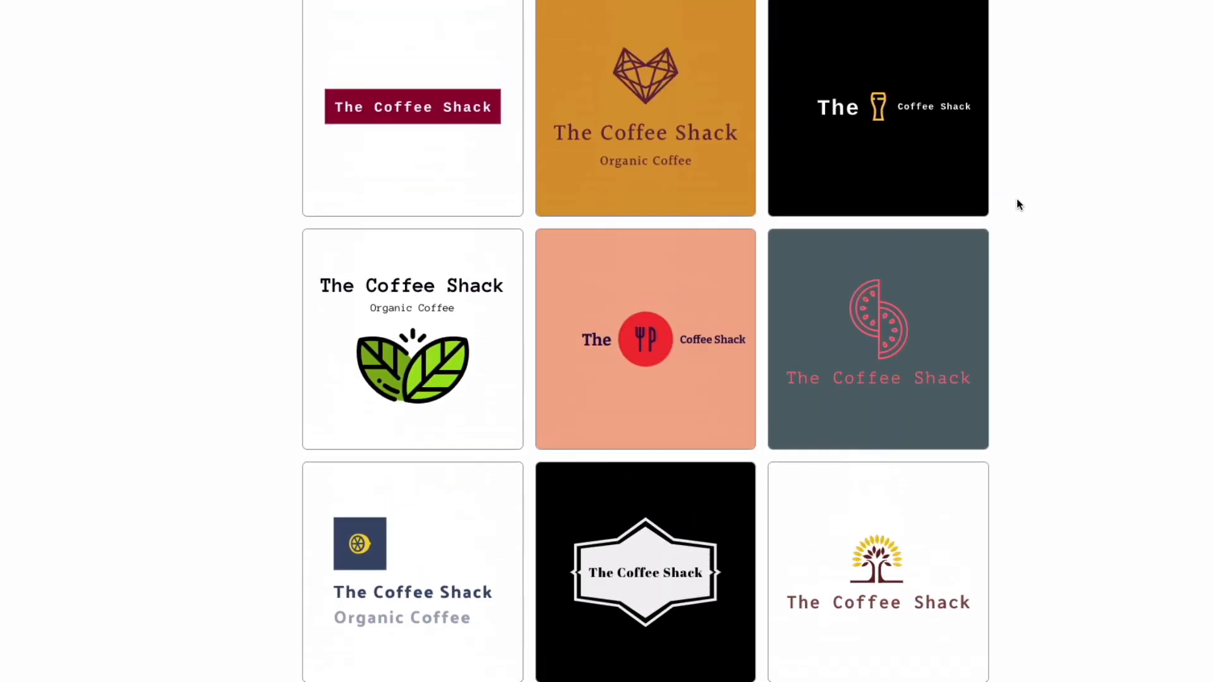
scroll(1017, 204, "up", 16)
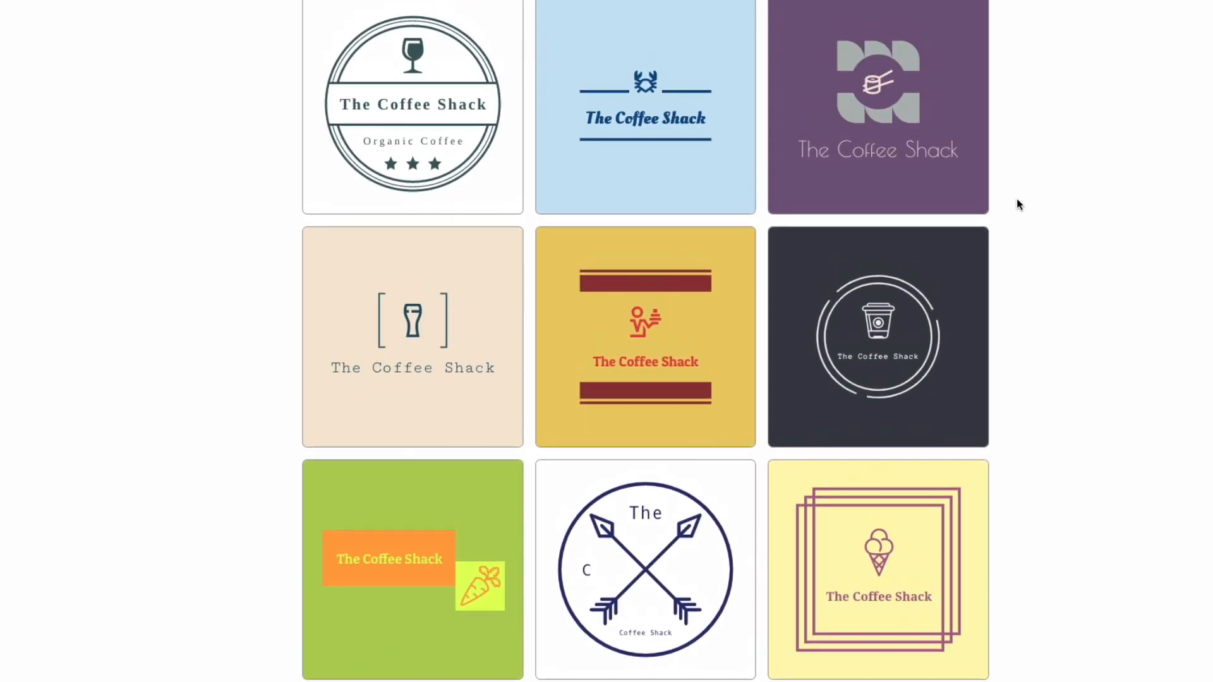
mouse_move(878, 334)
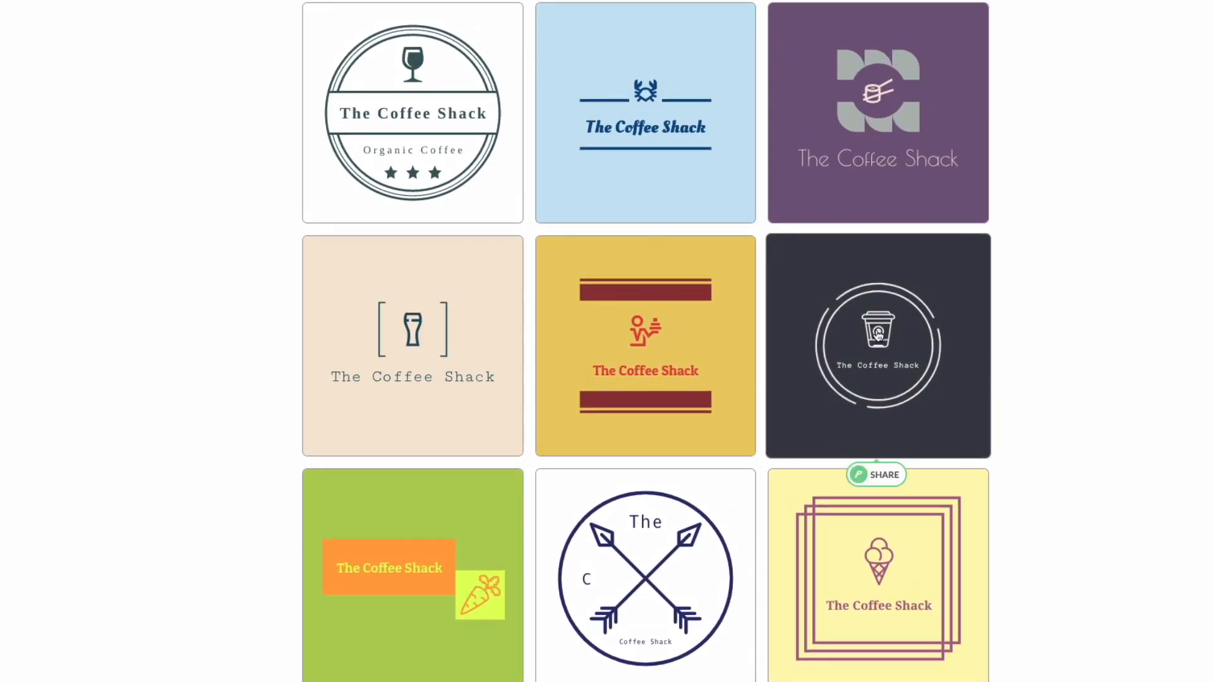
left_click(878, 334)
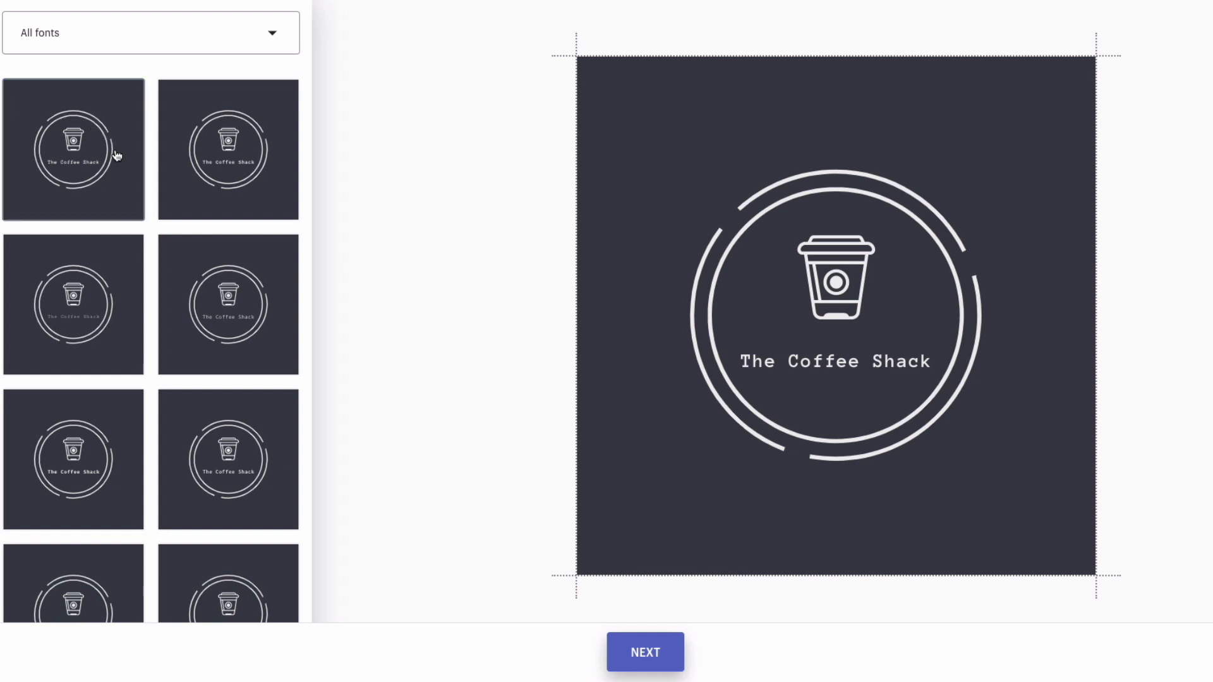
Try a thin, narrow font and a slightly bolder monospaced-style font for the logo's business name
scroll(116, 156, "down", 5)
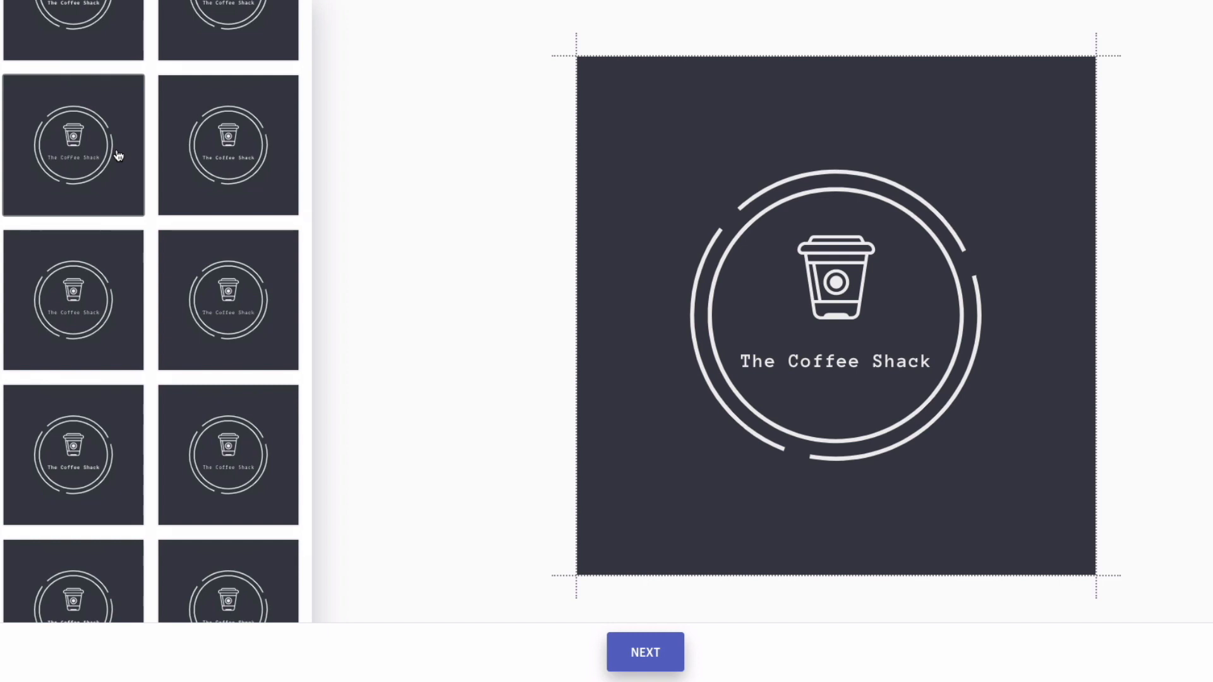
scroll(117, 155, "down", 5)
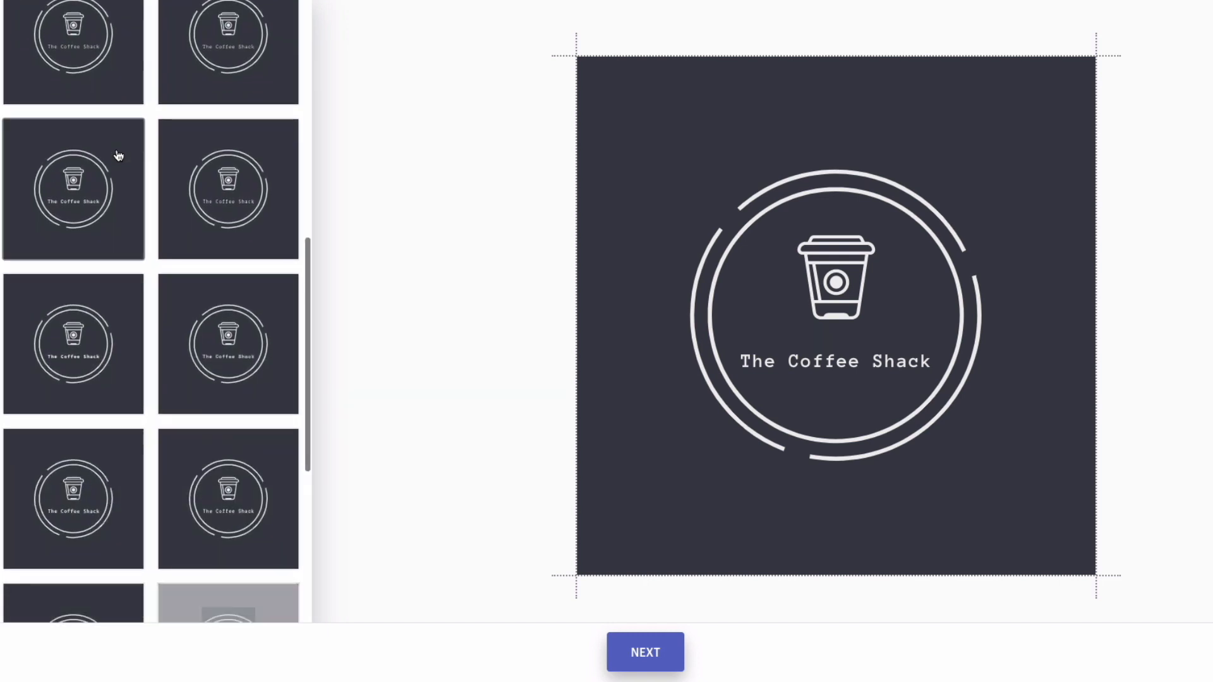
scroll(118, 156, "down", 3)
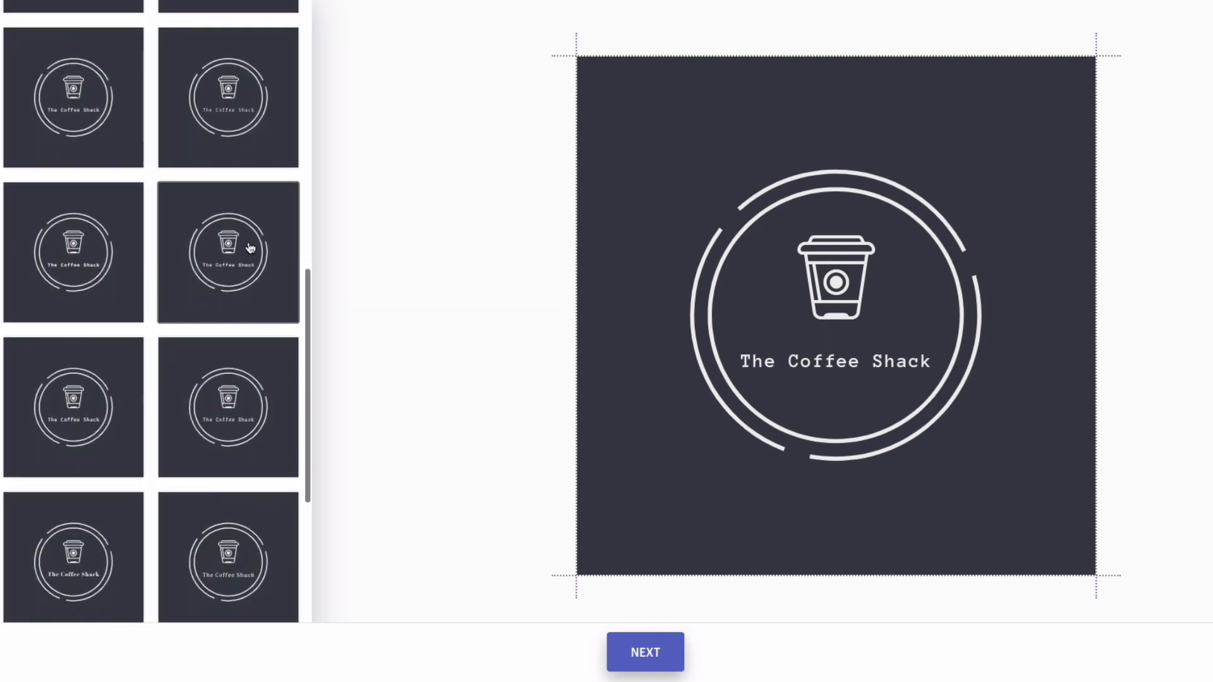
scroll(233, 153, "up", 1)
left_click(231, 156)
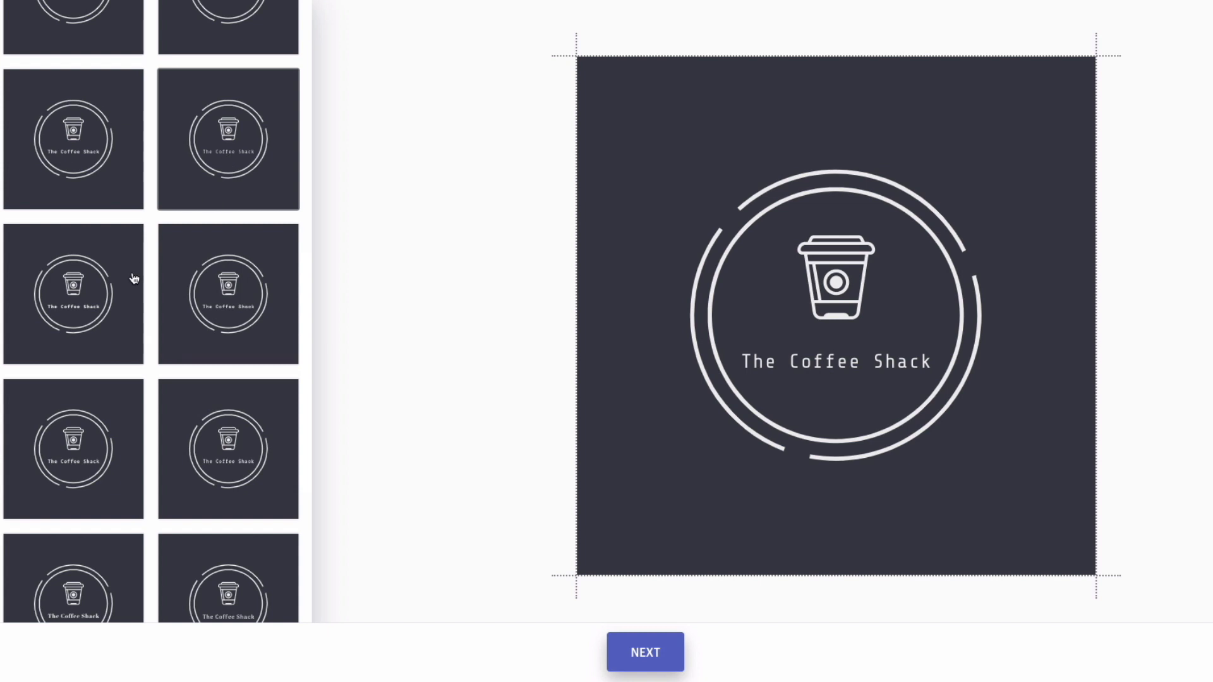
left_click(105, 450)
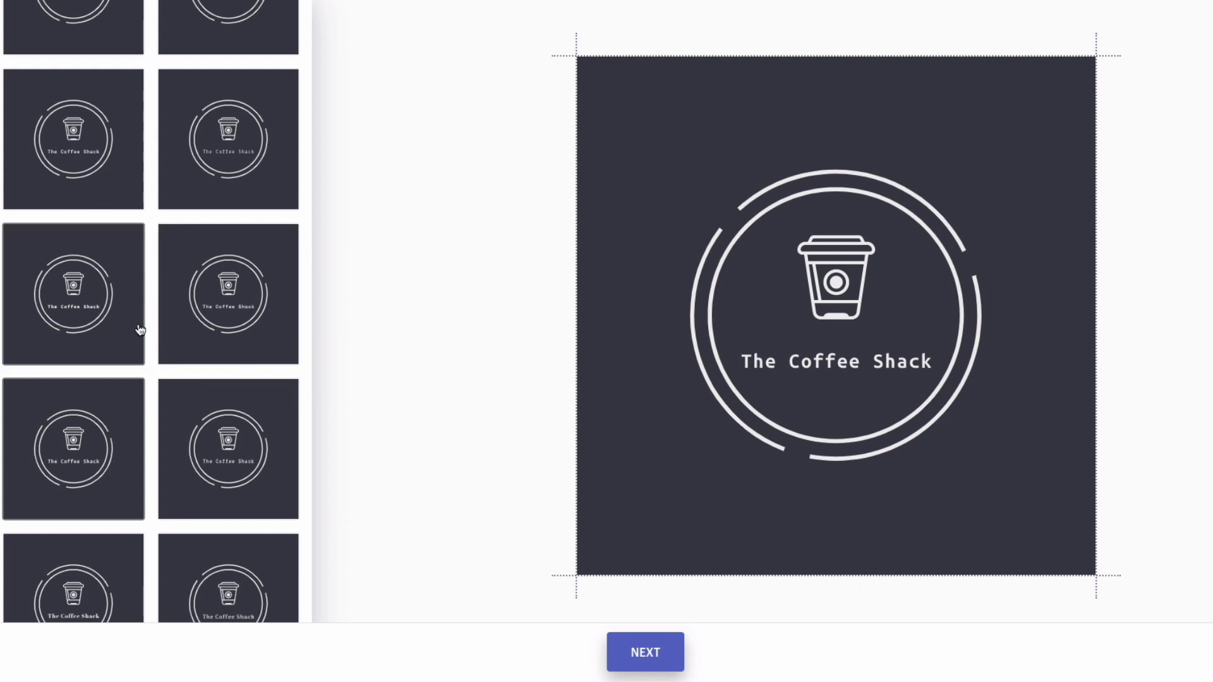
Set the logo's business name in a heavy, condensed bold font from further down the font list
scroll(142, 319, "down", 10)
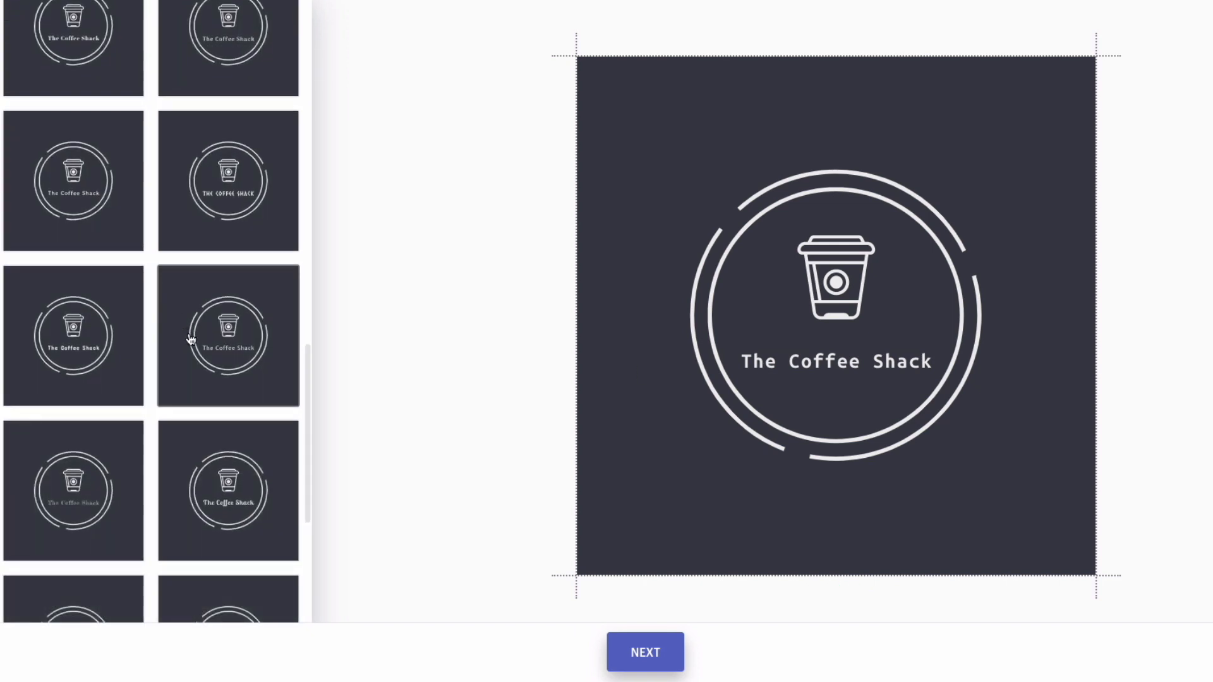
scroll(176, 316, "down", 6)
scroll(190, 340, "down", 2)
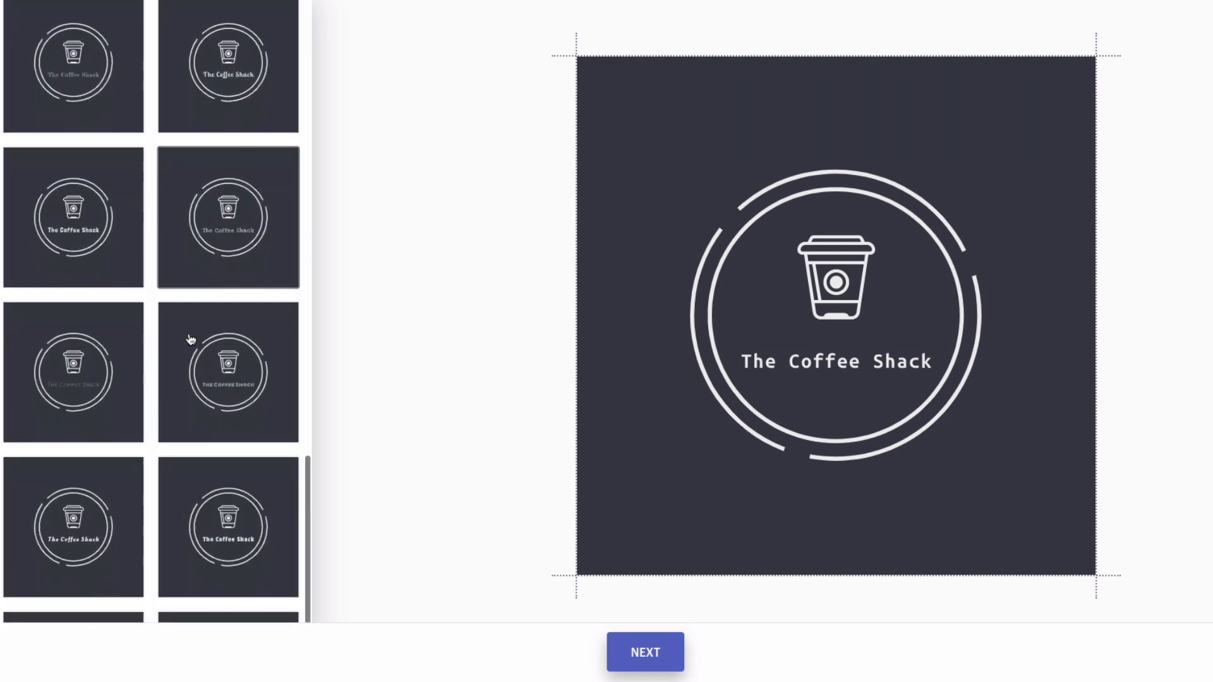
scroll(190, 339, "down", 1)
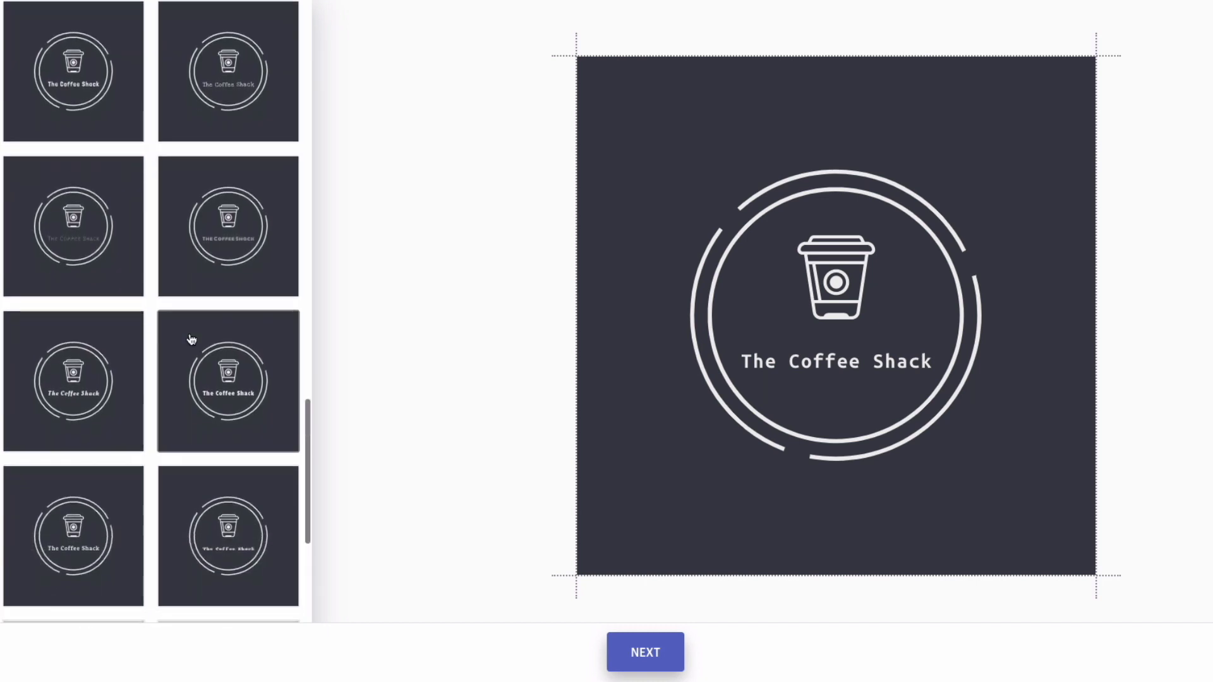
left_click(218, 377)
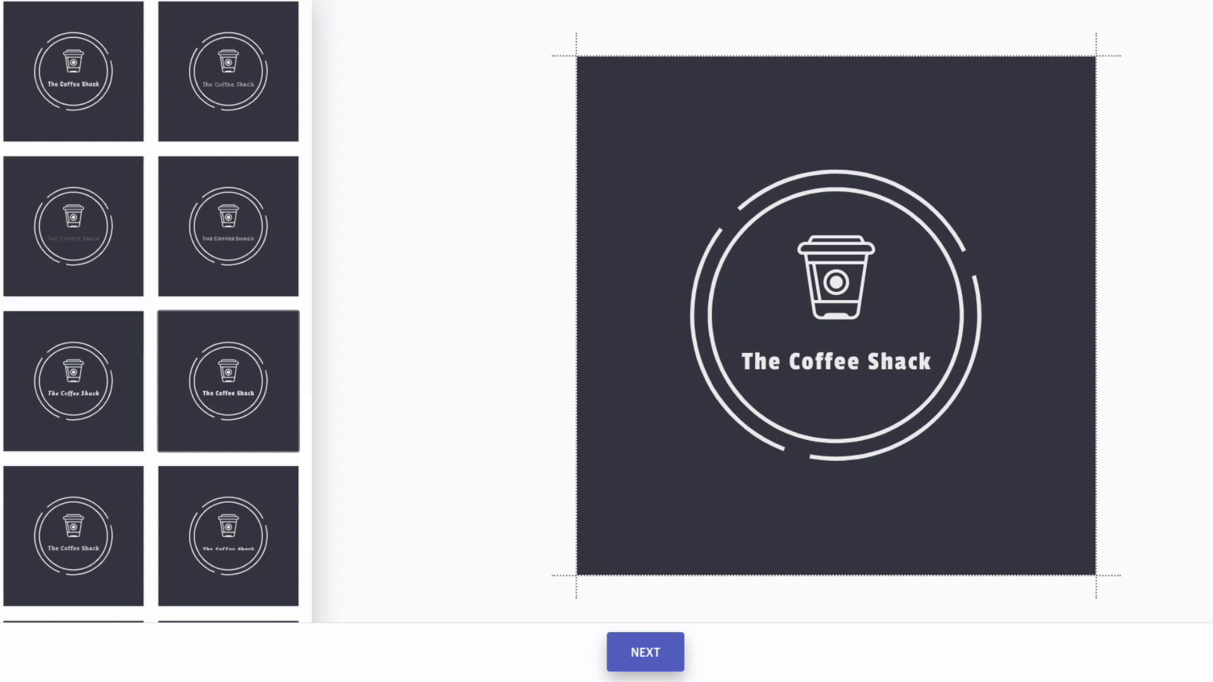
Examine the colour schemes available for the coffee cup logo
left_click(1, 158)
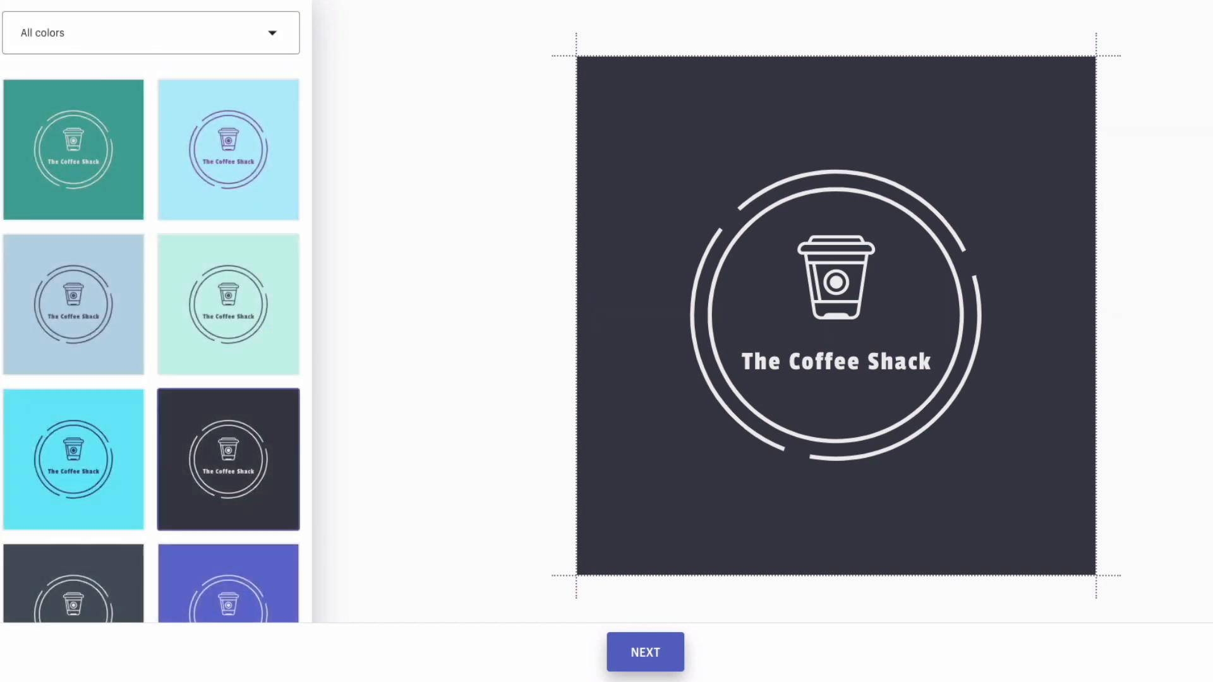
scroll(159, 190, "down", 2)
scroll(160, 190, "down", 10)
scroll(160, 189, "down", 10)
scroll(160, 189, "down", 8)
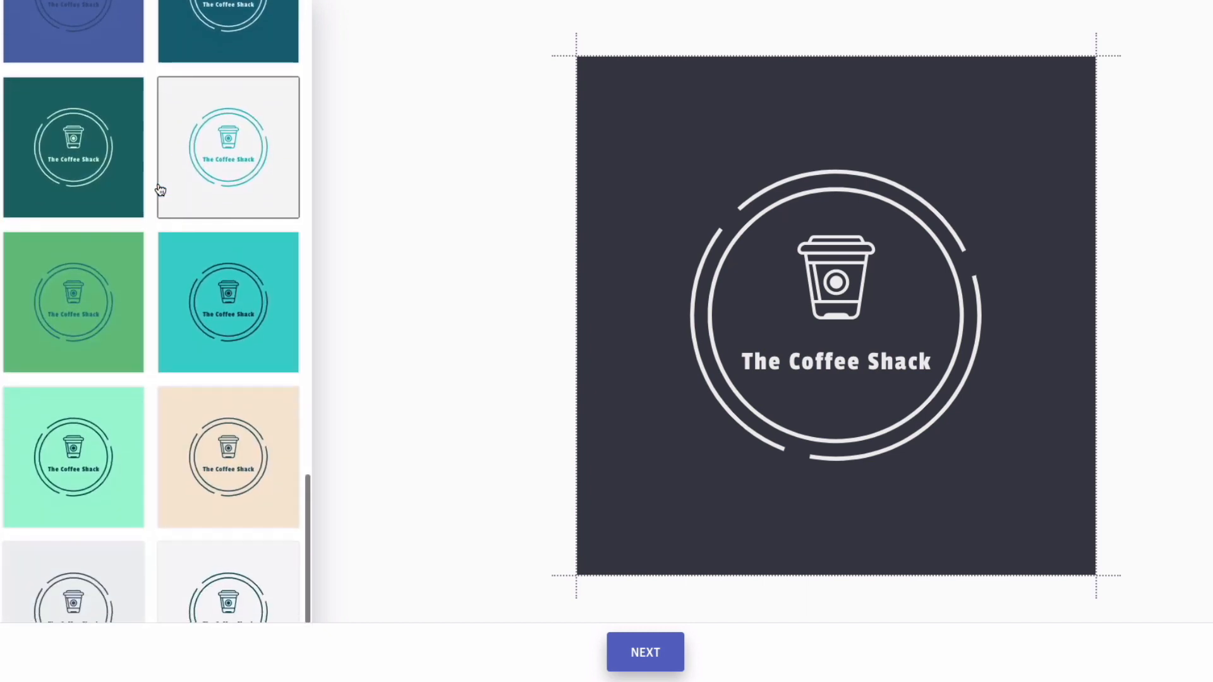
scroll(160, 190, "down", 2)
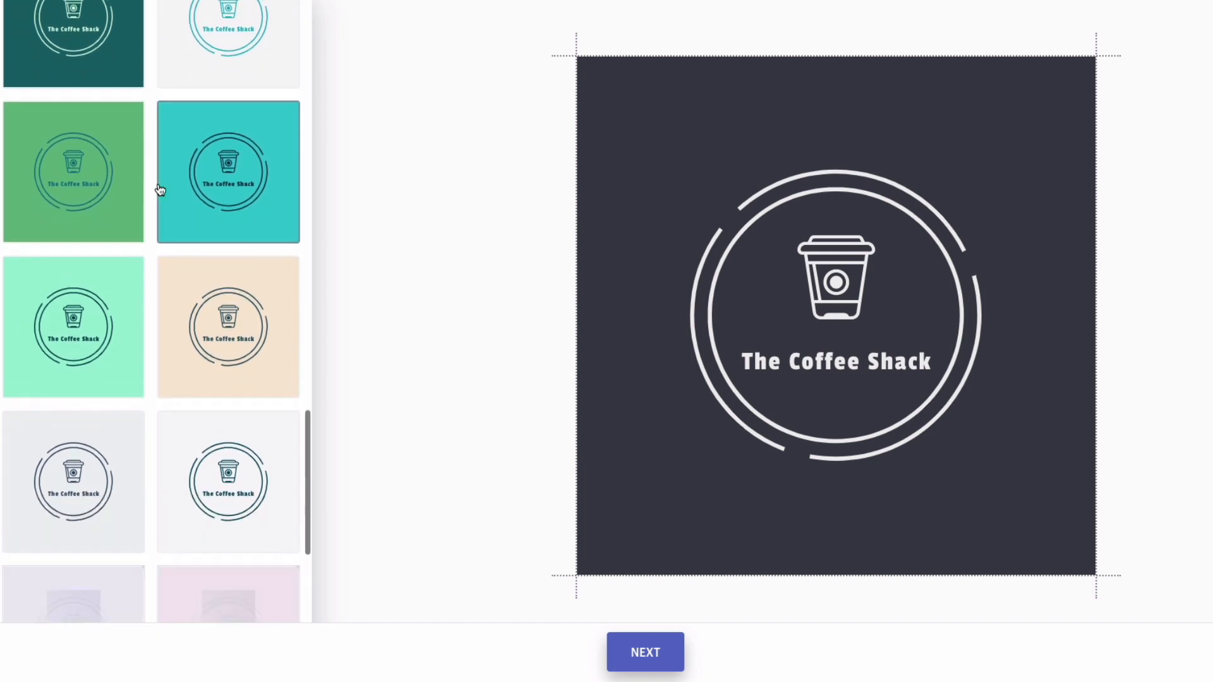
scroll(160, 189, "down", 9)
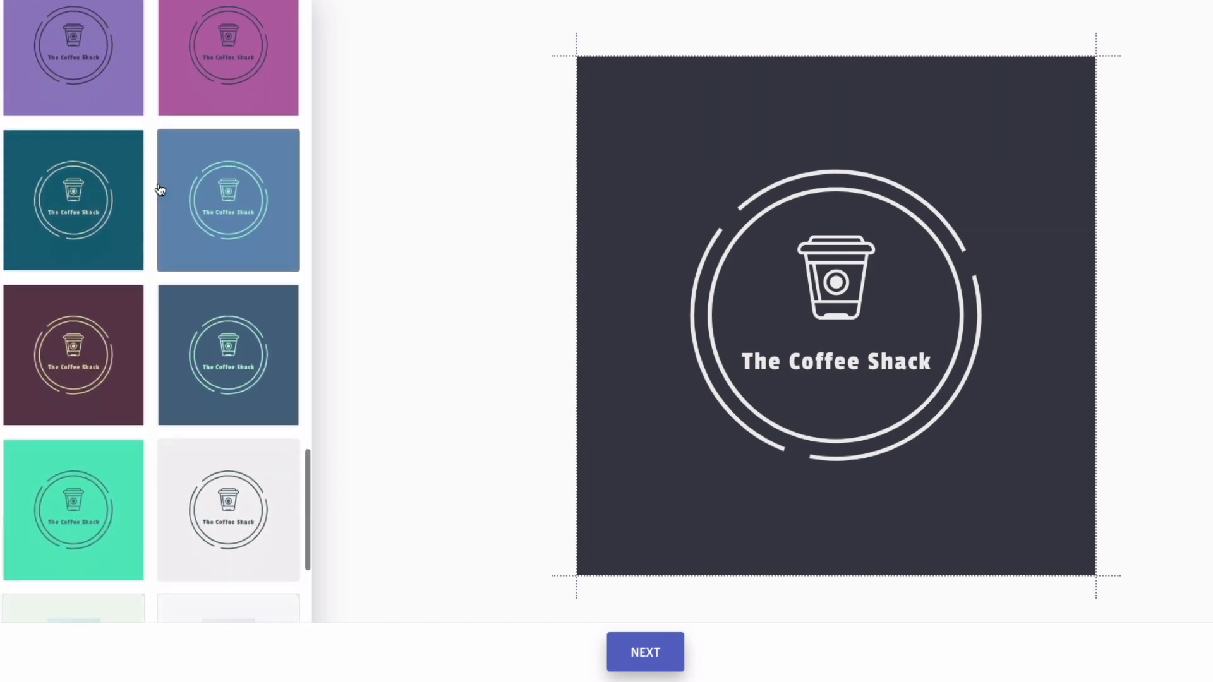
scroll(160, 190, "down", 10)
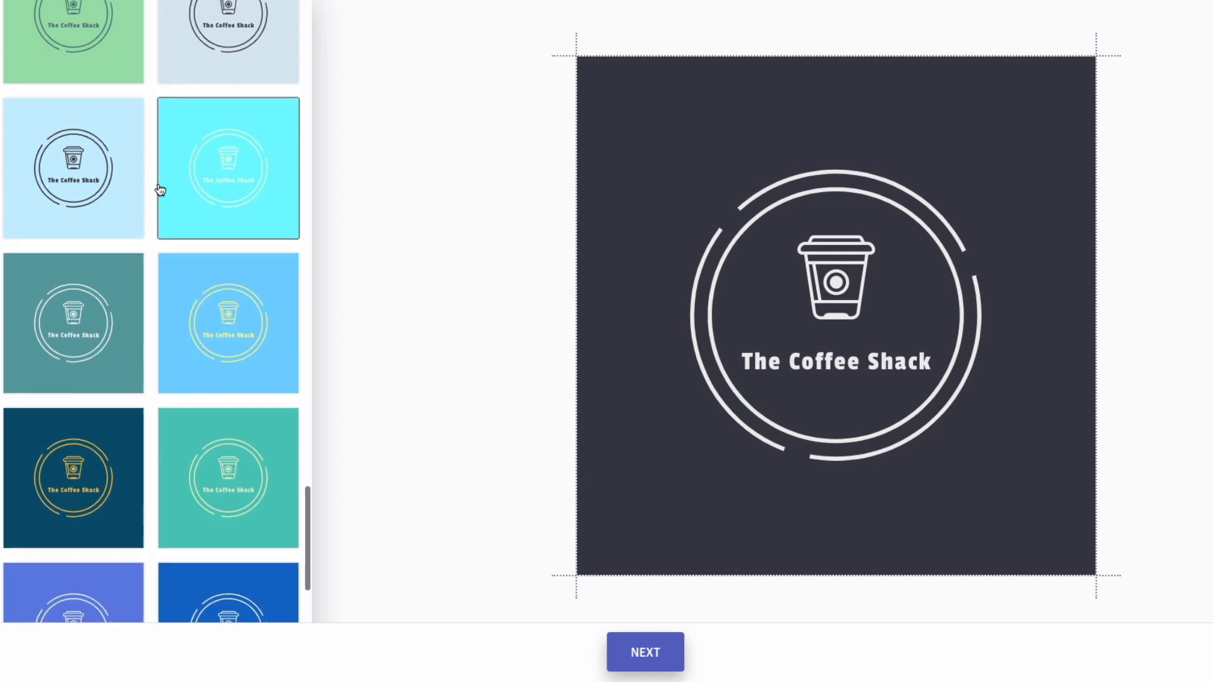
scroll(160, 190, "down", 10)
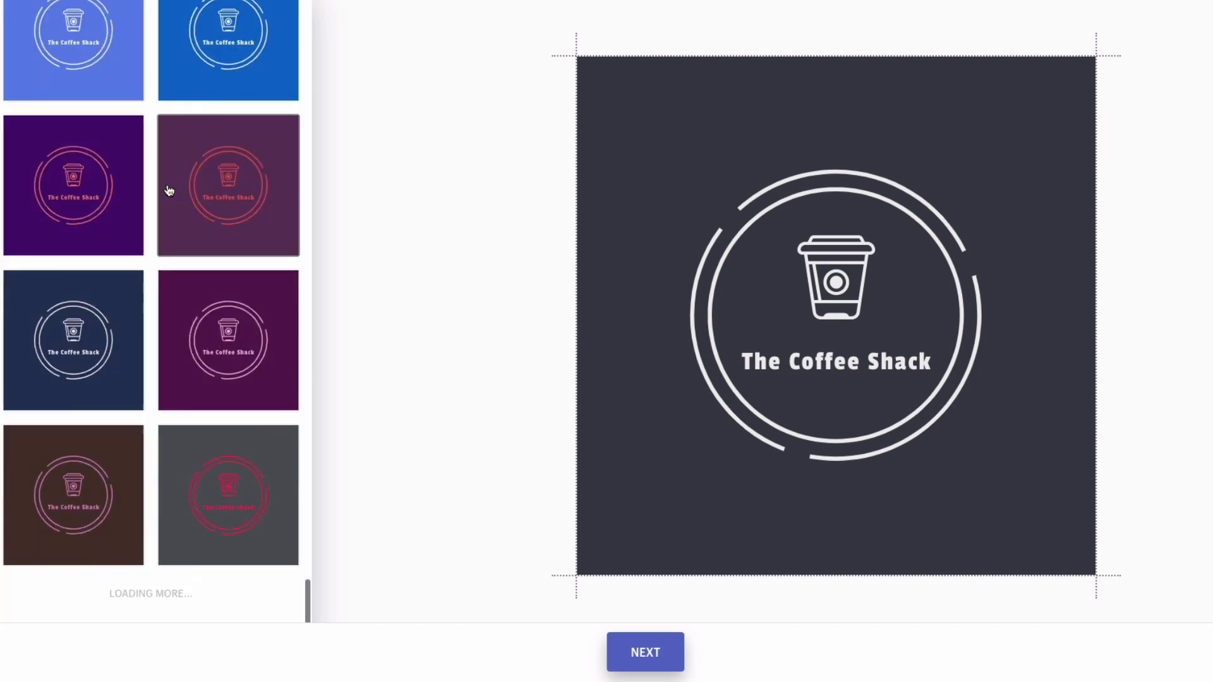
scroll(169, 190, "down", 9)
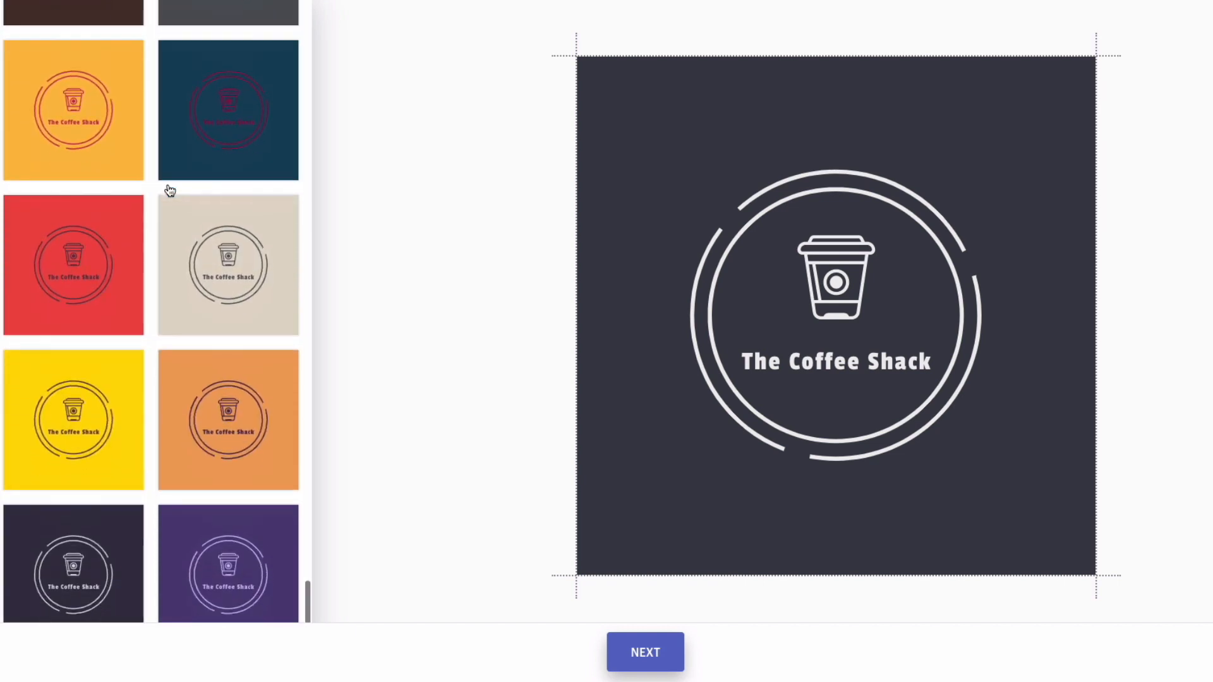
scroll(169, 190, "down", 2)
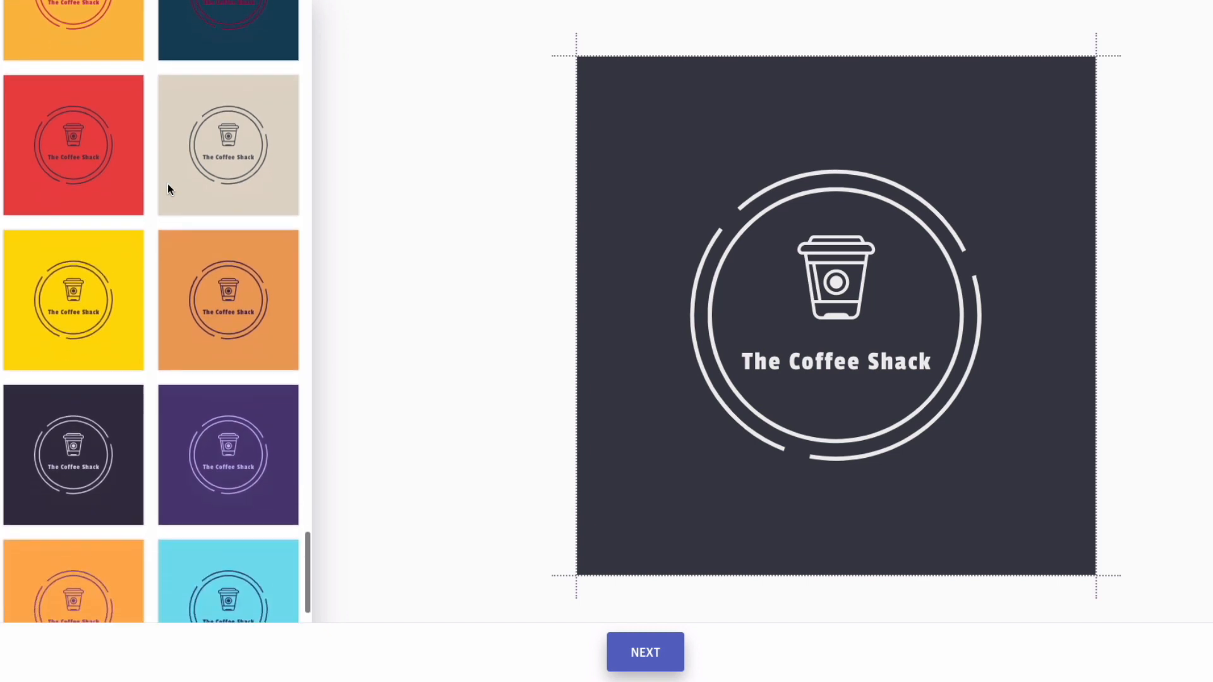
scroll(168, 187, "down", 7)
scroll(169, 190, "down", 4)
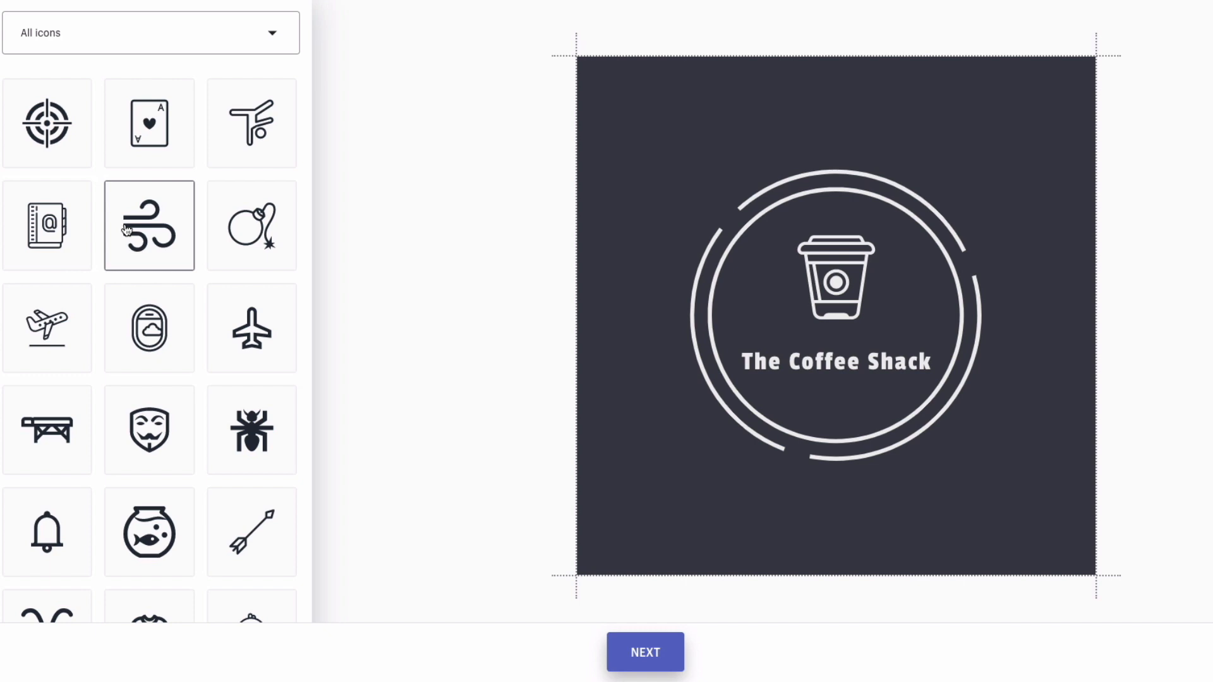
Examine the available logo icons and the categories they can be filtered by
scroll(126, 229, "down", 10)
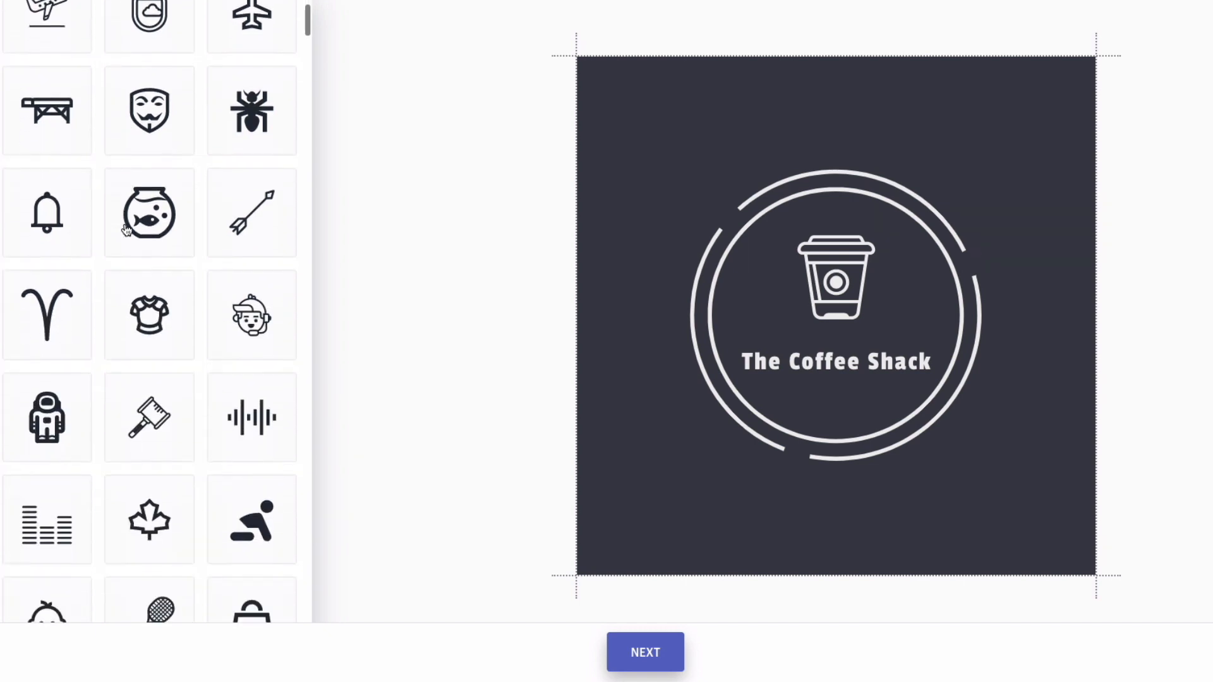
scroll(126, 228, "up", 10)
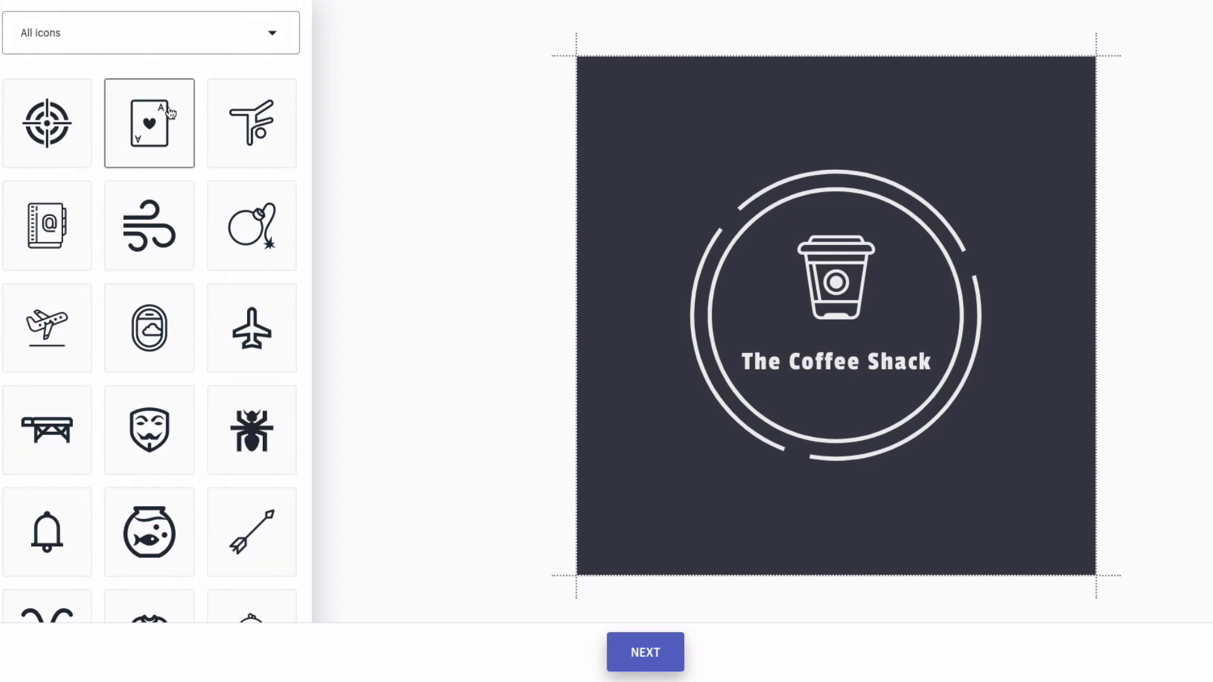
left_click(258, 43)
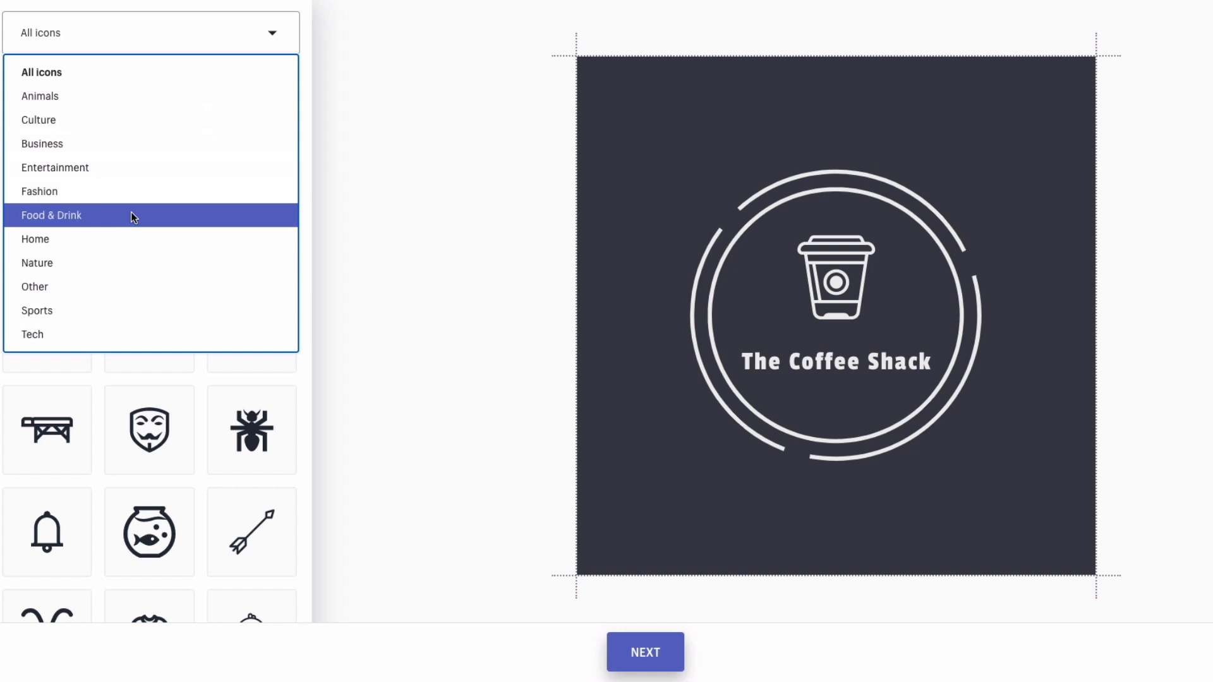
scroll(139, 206, "down", 2)
scroll(139, 206, "up", 2)
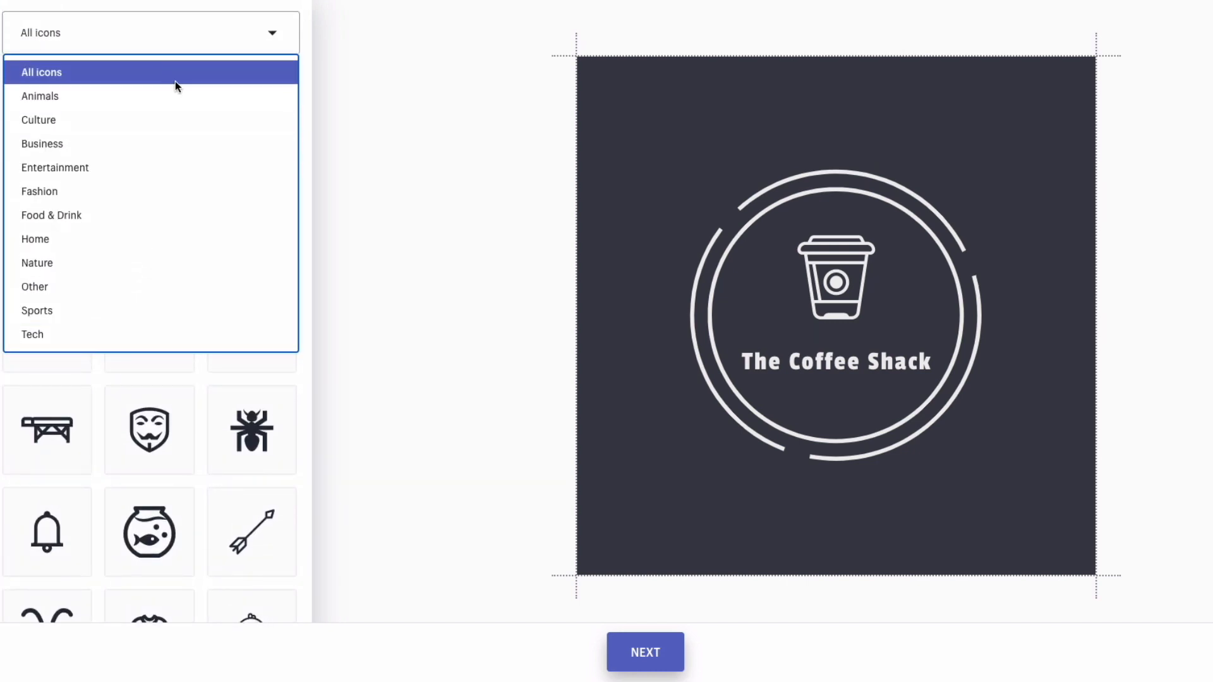
left_click(343, 85)
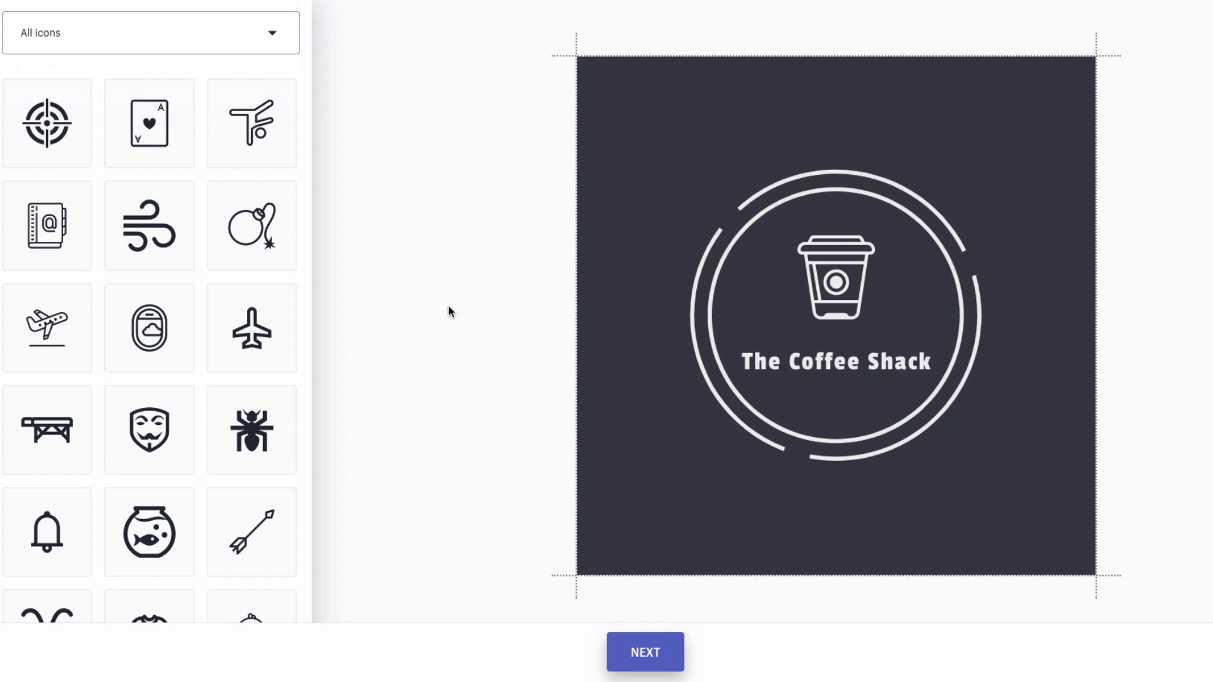
Finish customising the logo and review the contents and social media previews of its download package
left_click(655, 659)
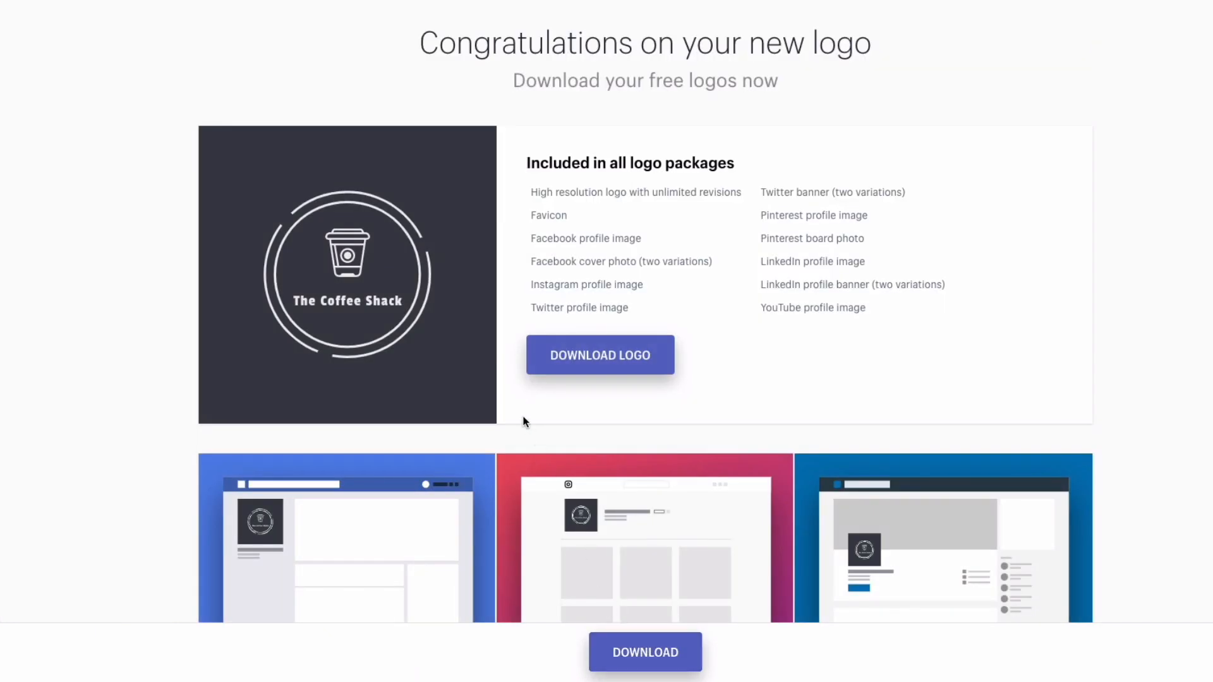
scroll(524, 422, "down", 1)
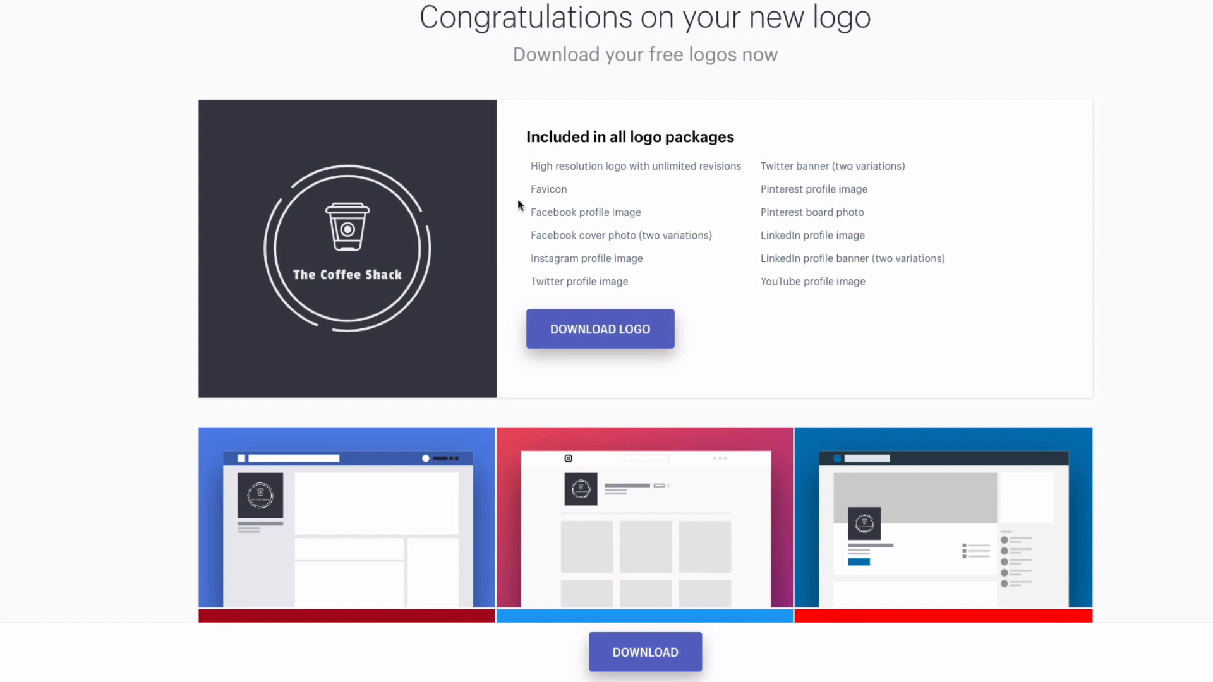
scroll(517, 198, "down", 2)
scroll(517, 199, "down", 1)
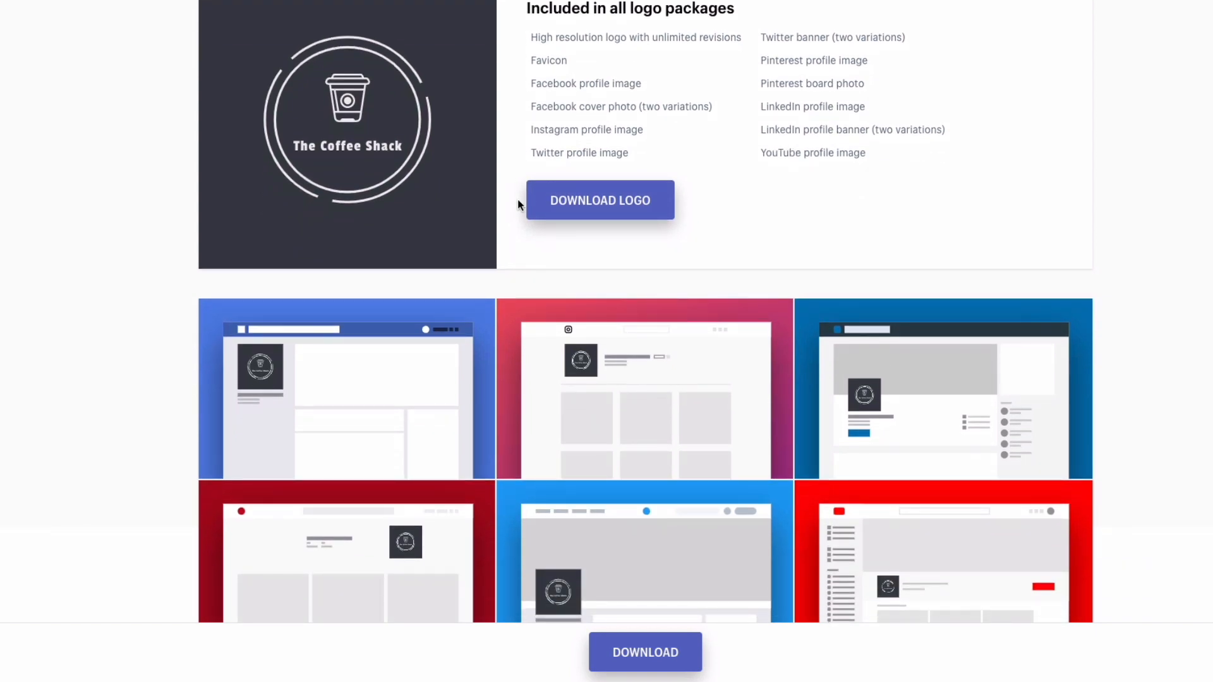
scroll(518, 199, "down", 2)
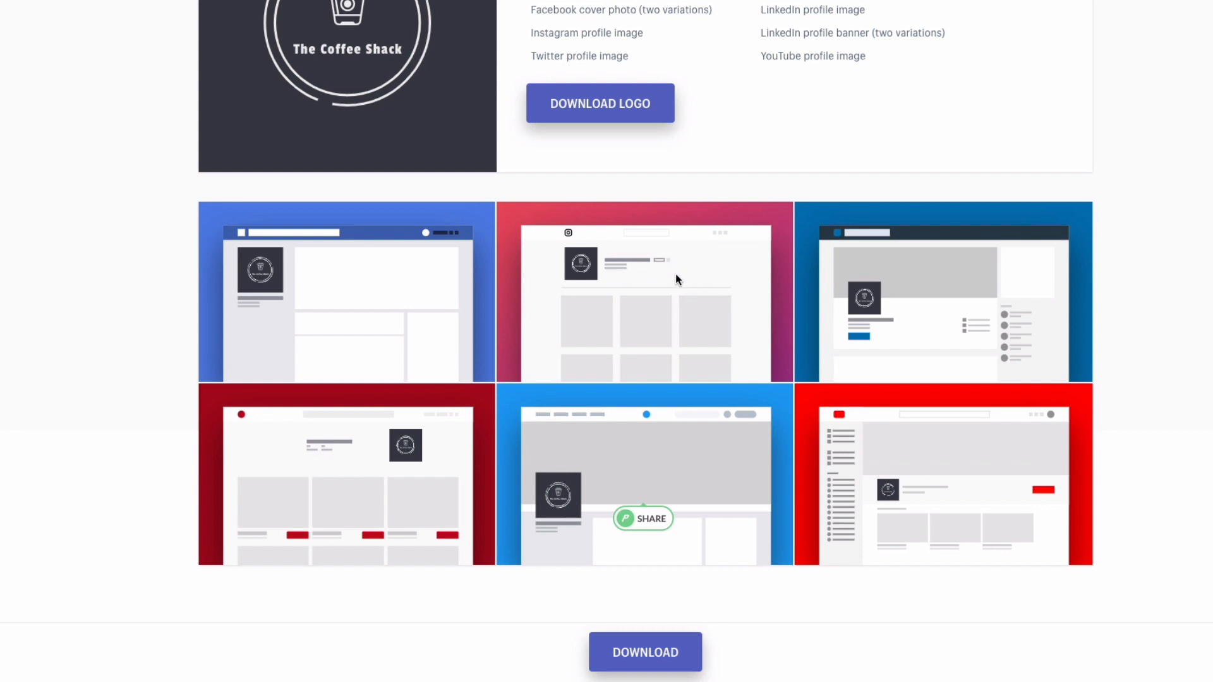
scroll(676, 274, "up", 5)
Request the finished logo package and download The Coffee Shack logo from the saved logos
left_click(641, 659)
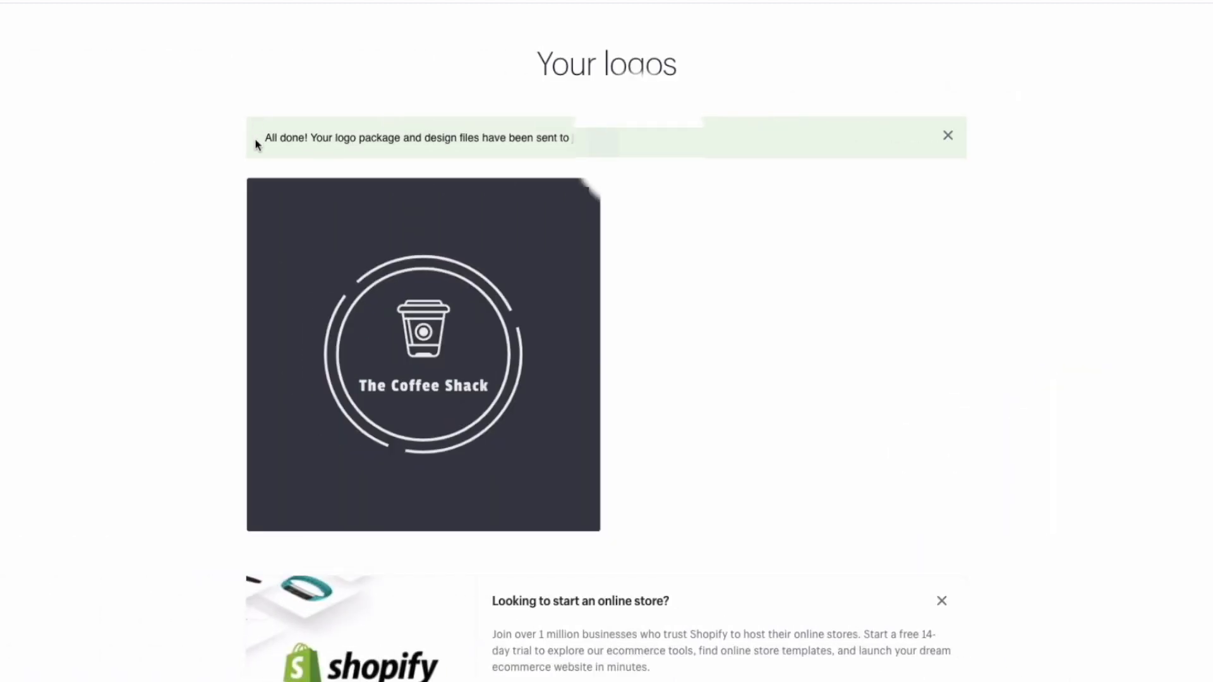
mouse_move(415, 354)
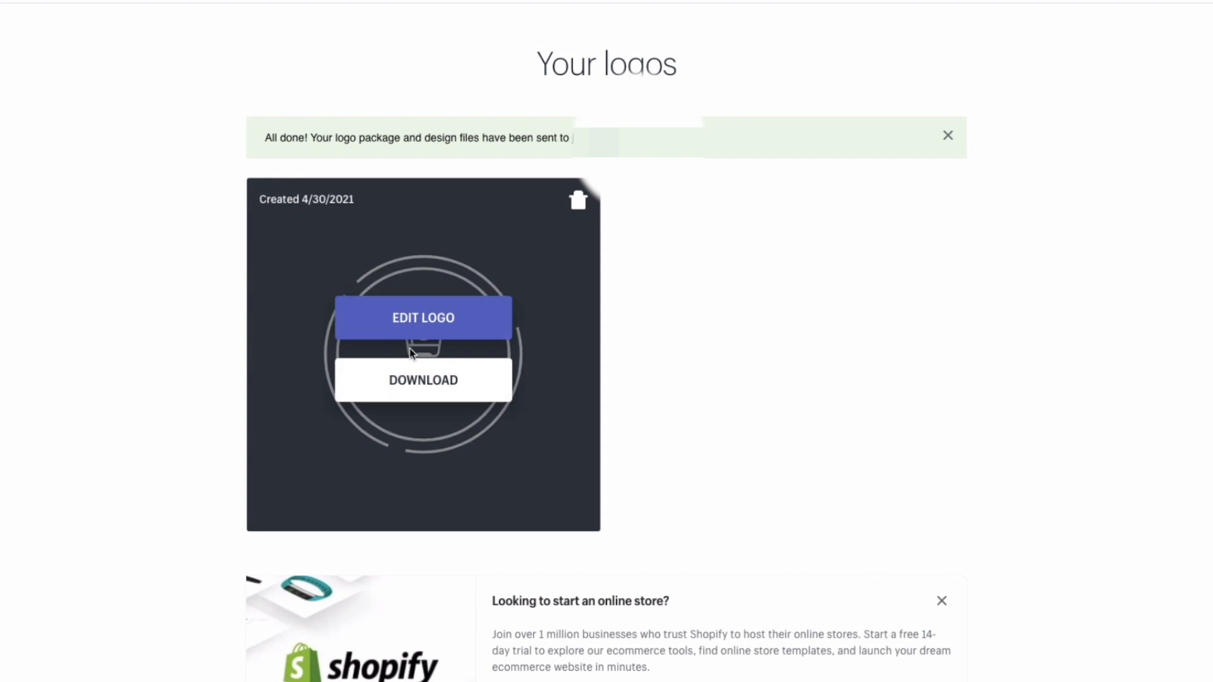
left_click(436, 379)
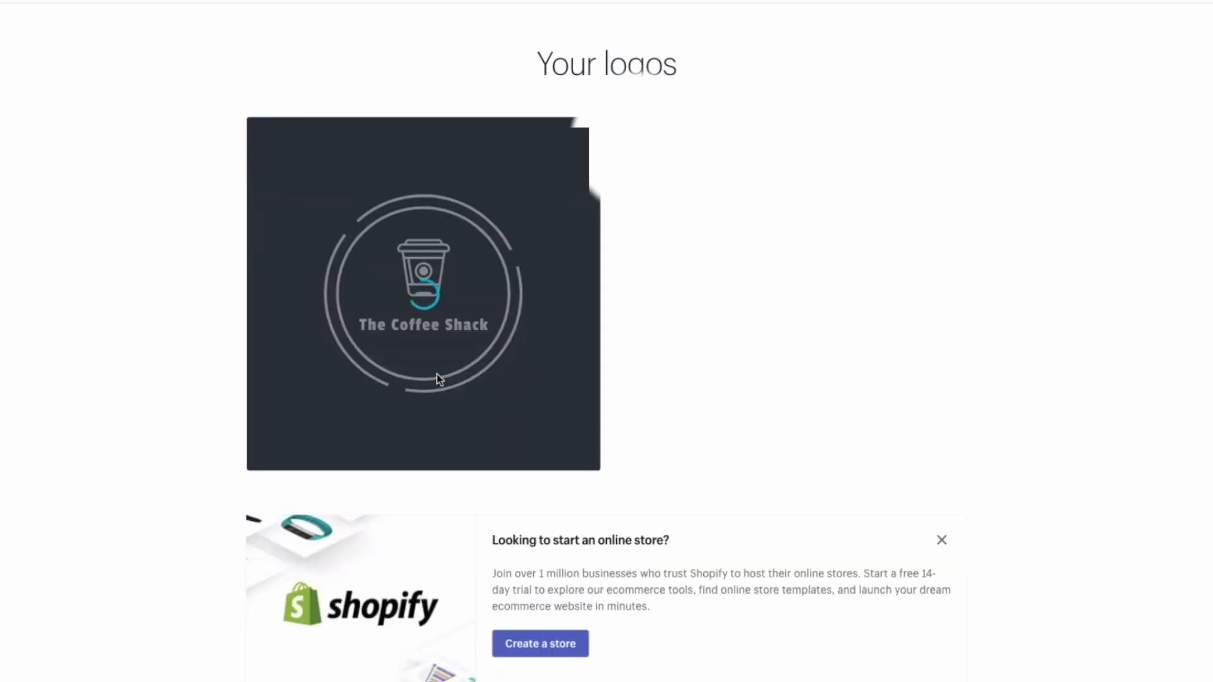